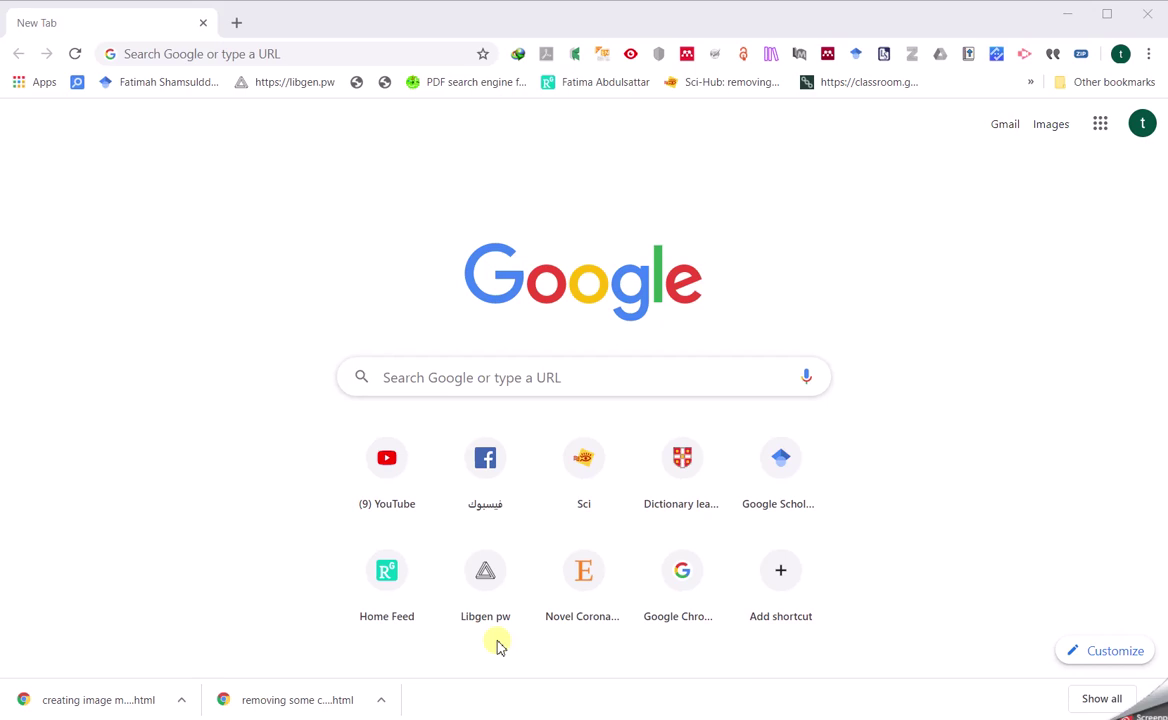
- Search Google for 'google forms' and open the Forms.Google.com result
left_click(454, 377)
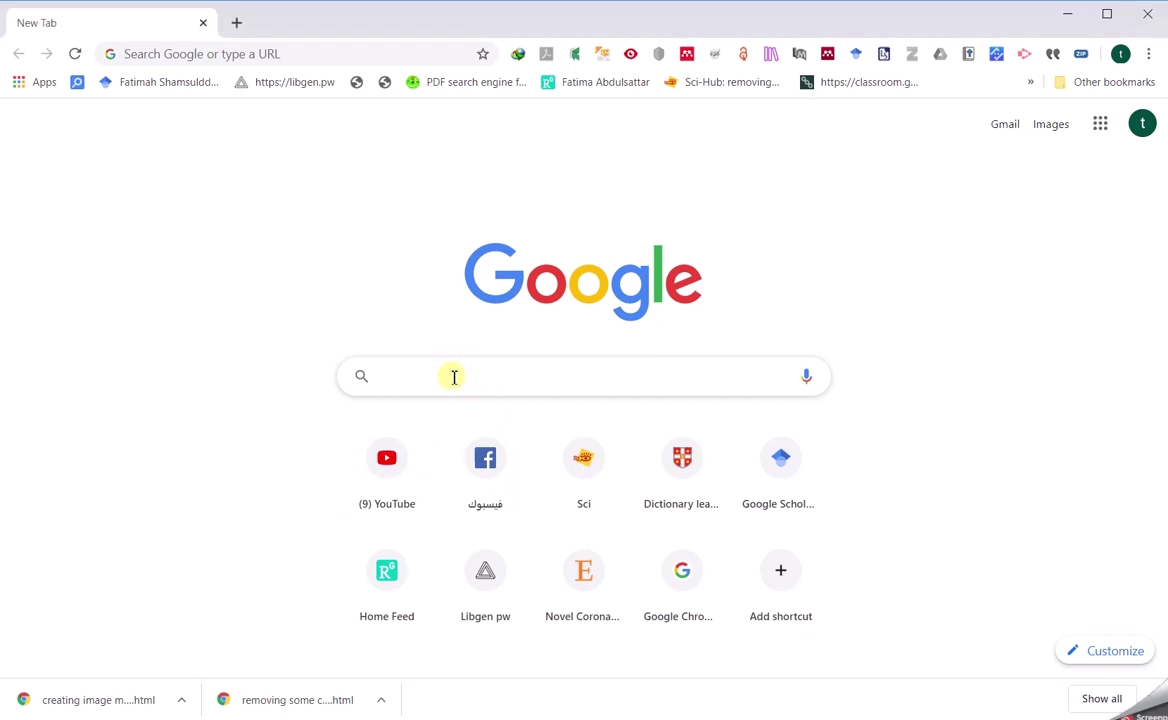
type("لخخ")
key("BackSpace")
key("BackSpace")
key("BackSpace")
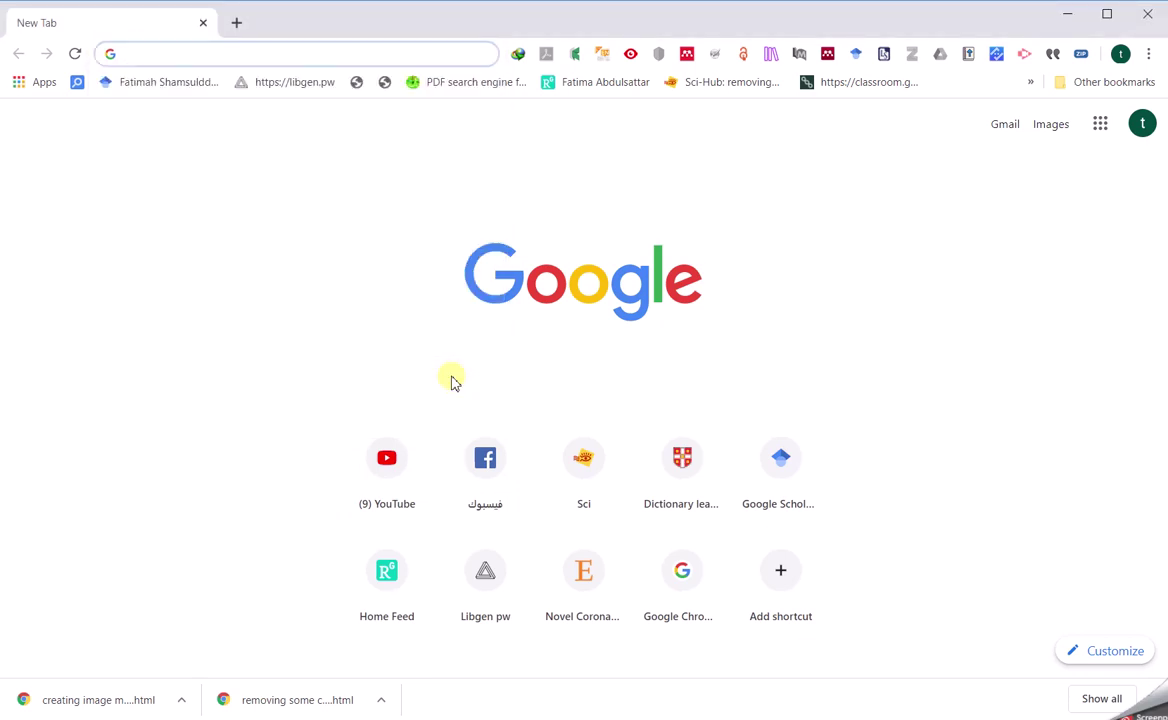
type("goo")
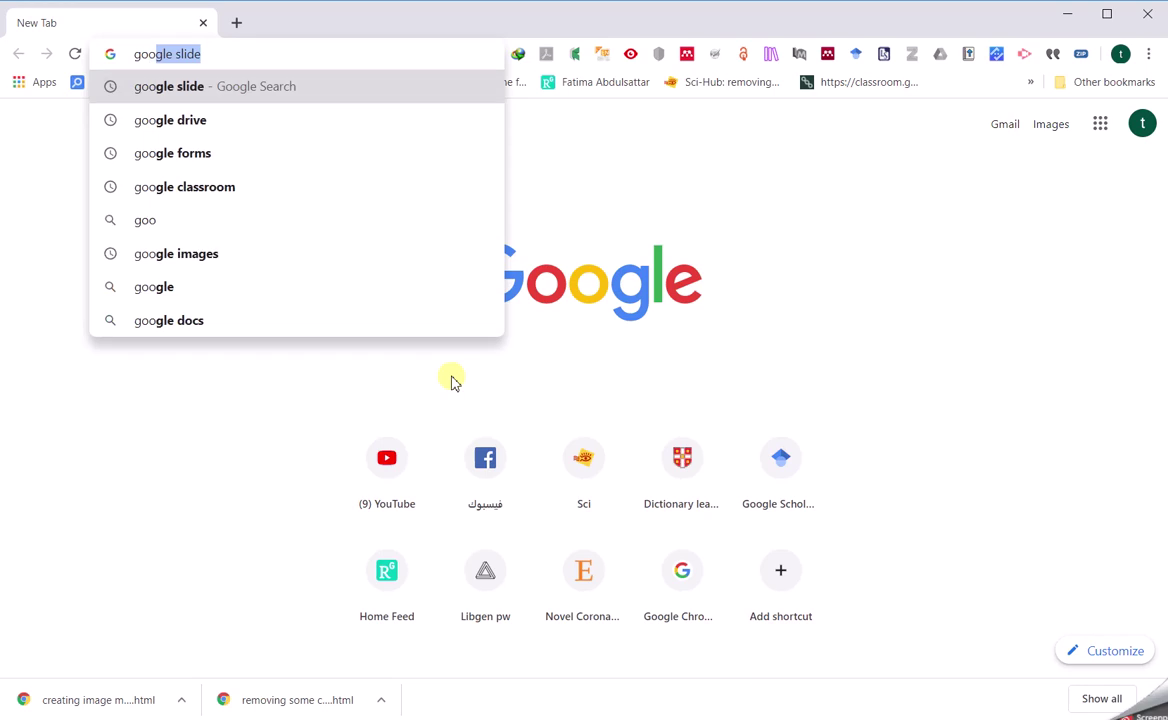
type("gle forms")
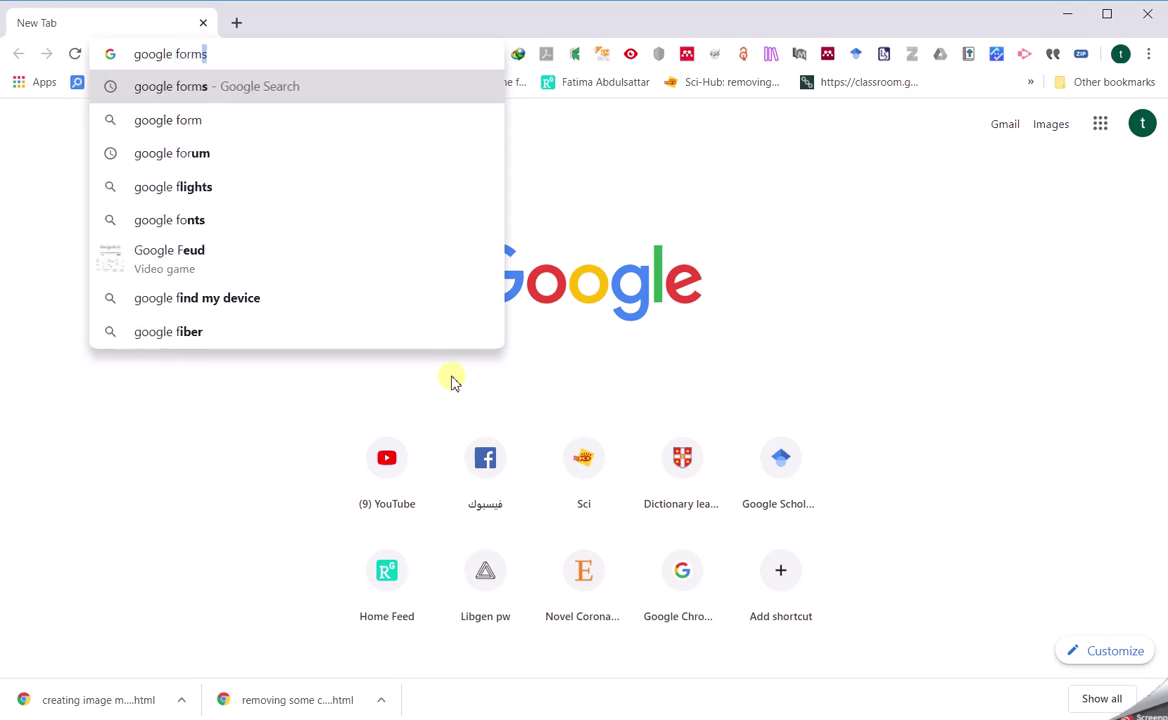
key("Return")
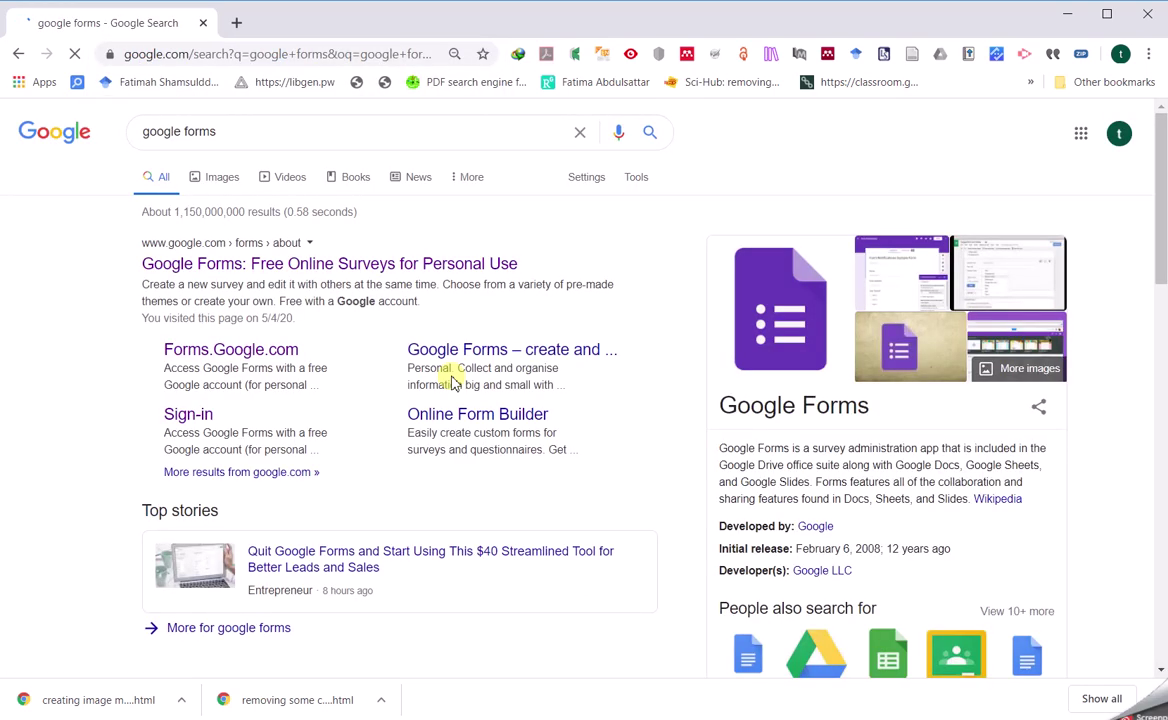
left_click(238, 353)
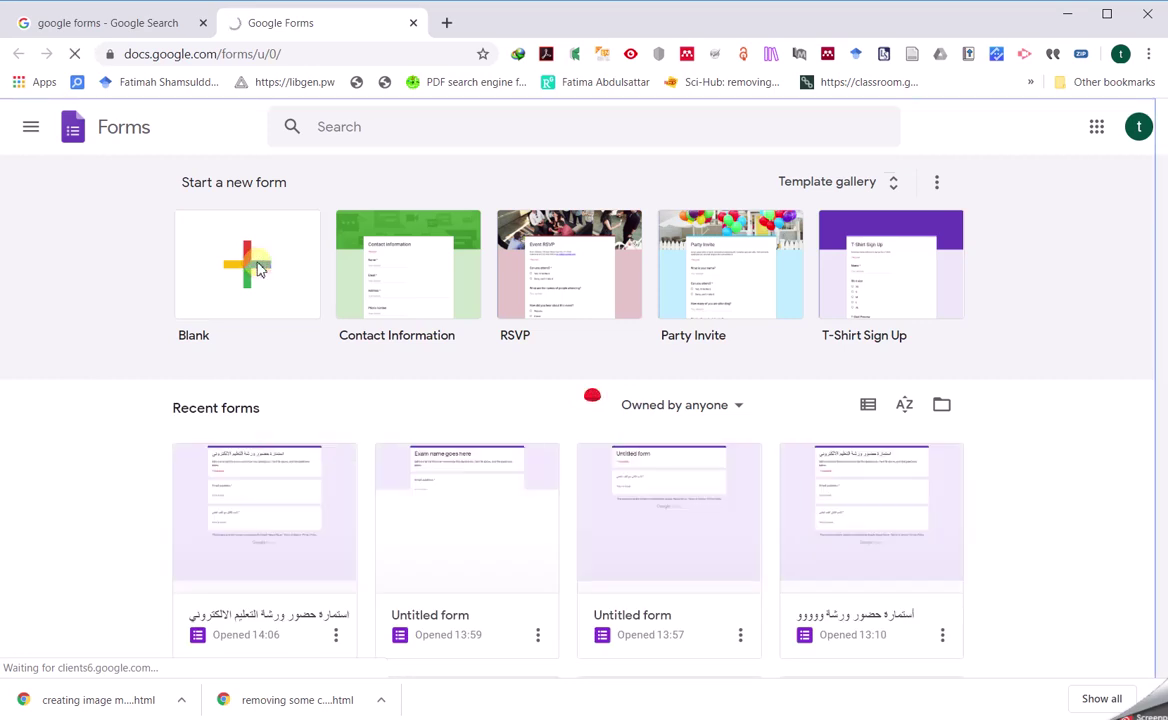
- Start a blank 'Untitled form' and show the installed add-ons list
left_click(256, 267)
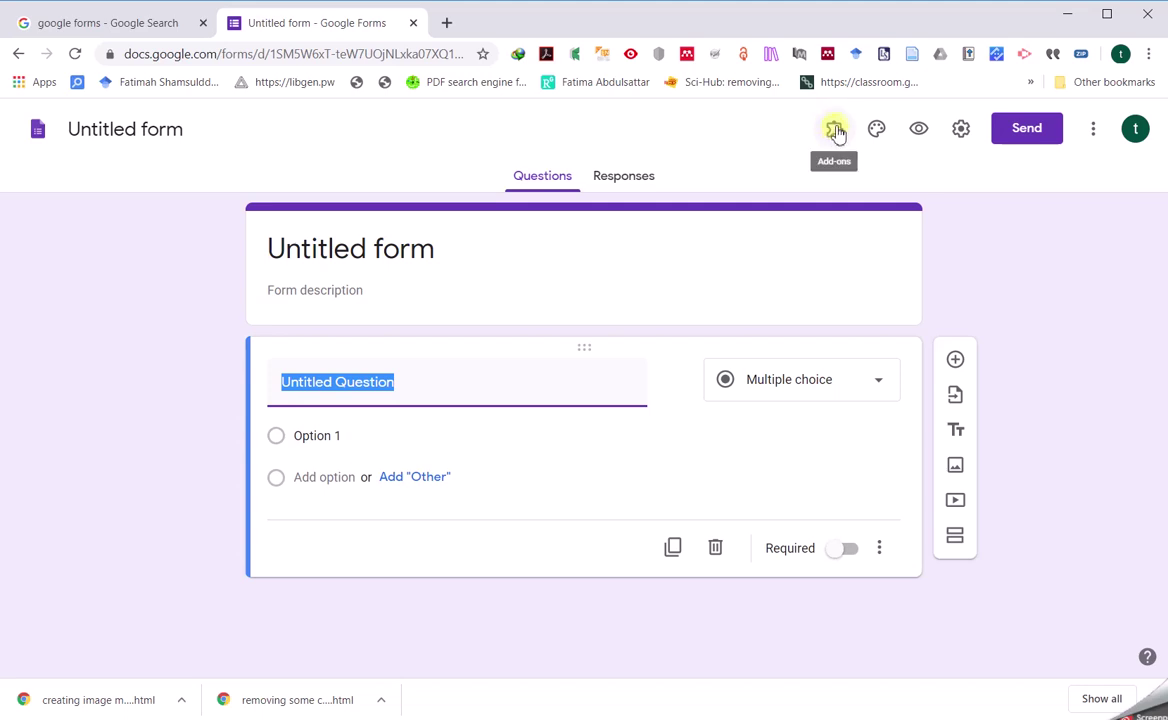
left_click(836, 132)
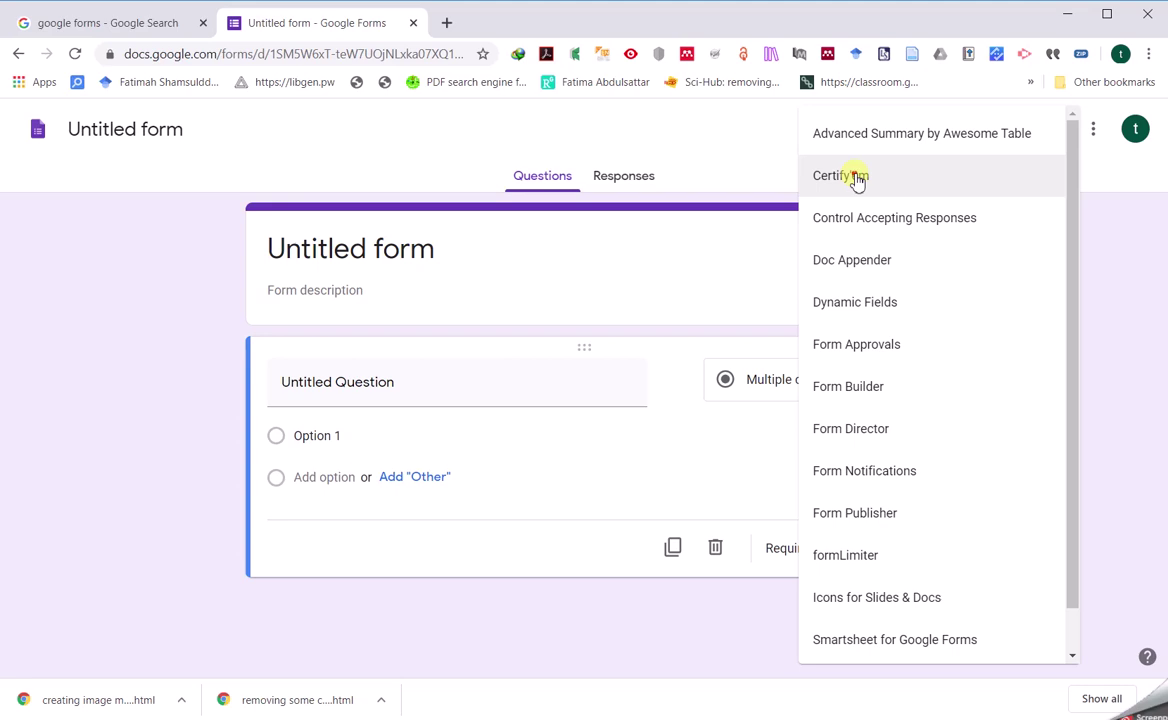
- Enable the Certify'em add-on for this quiz and start its setup
left_click(856, 178)
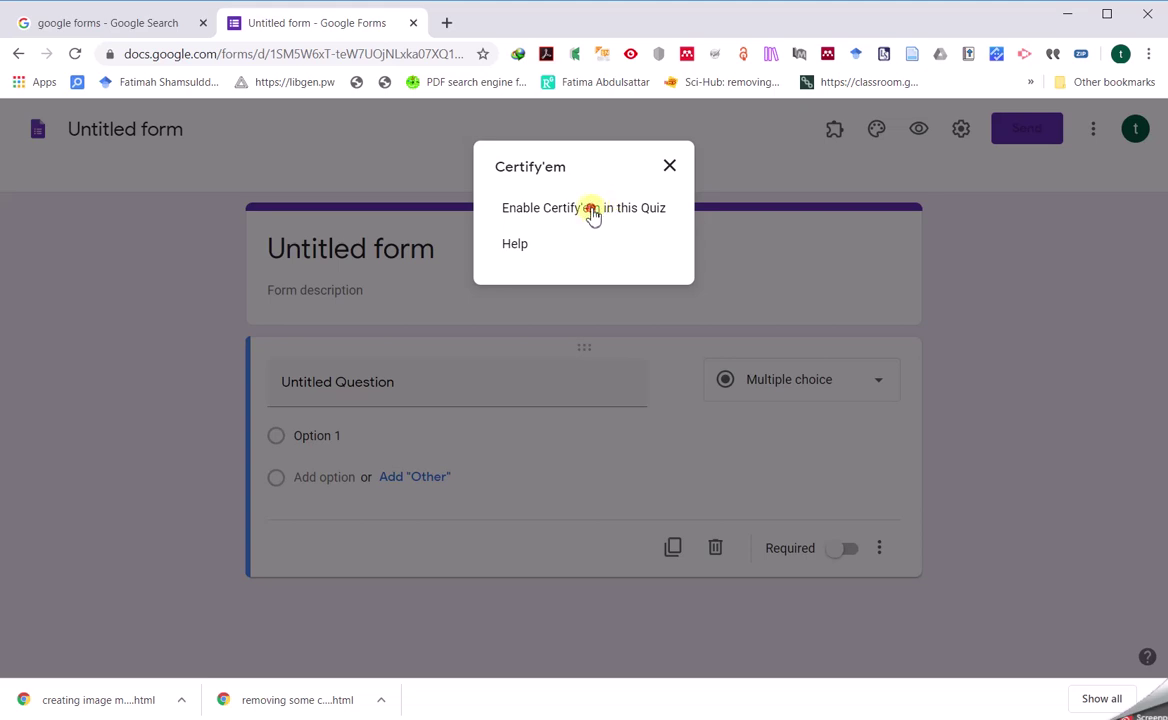
left_click(591, 209)
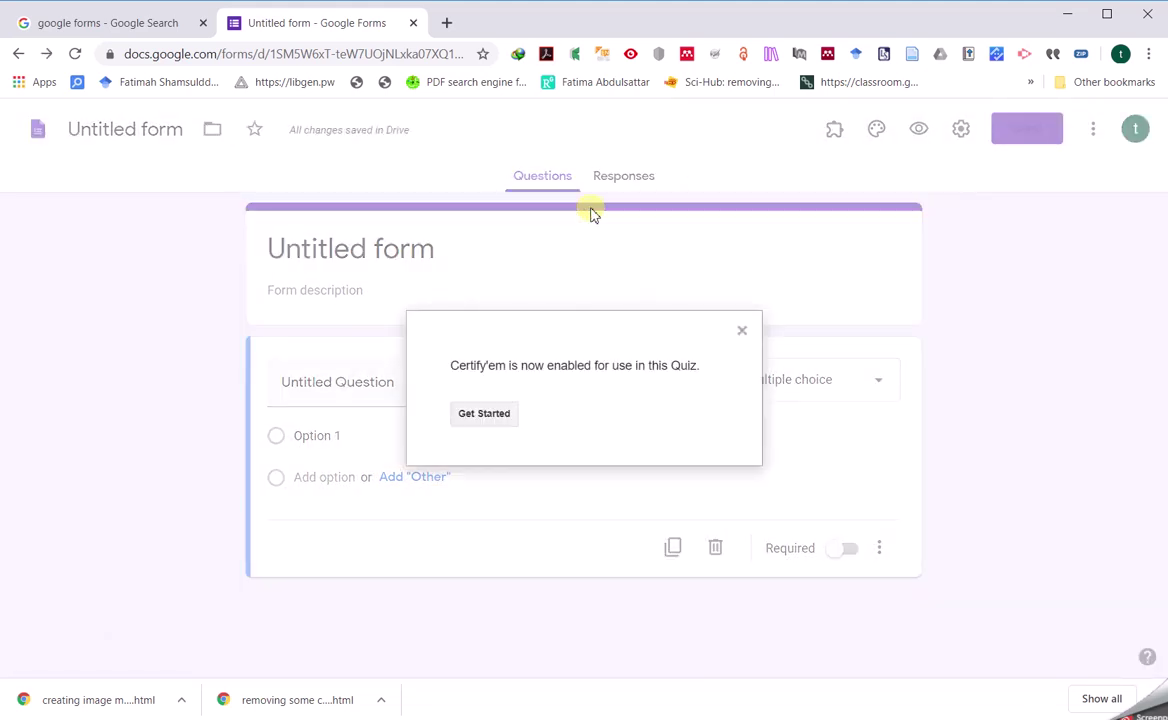
left_click(488, 414)
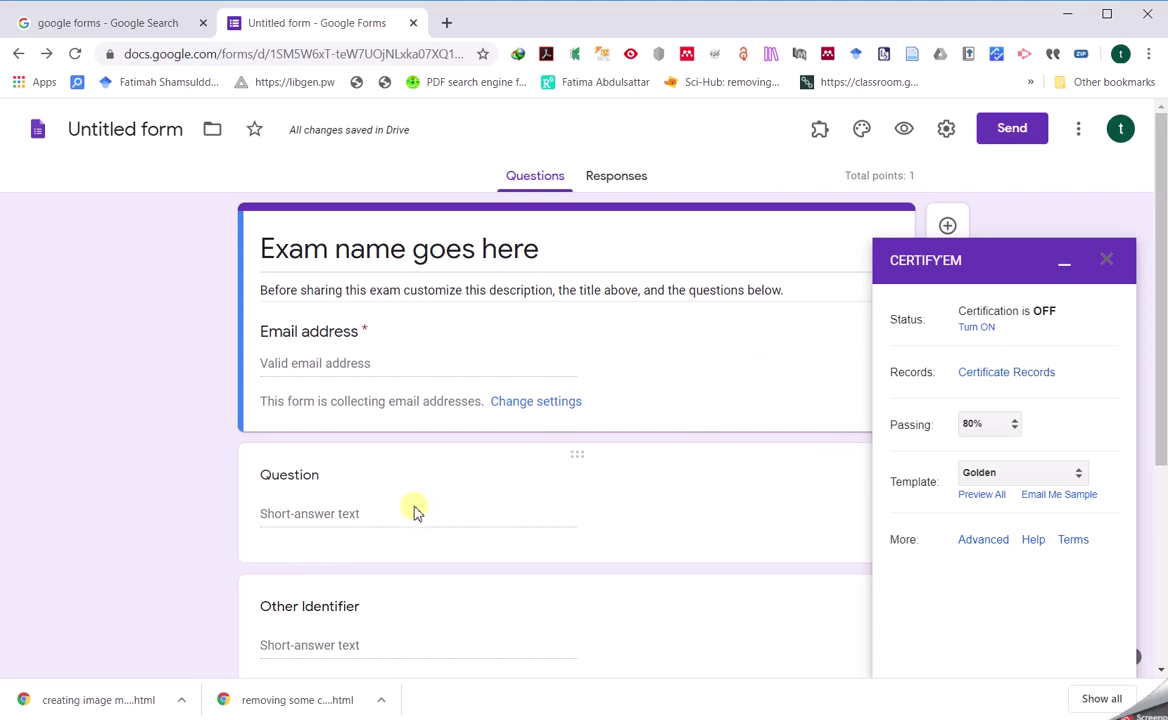
- Retitle the first question 'الاسم الثلاثي مع اللقب العلمي' and make it required
left_click(329, 515)
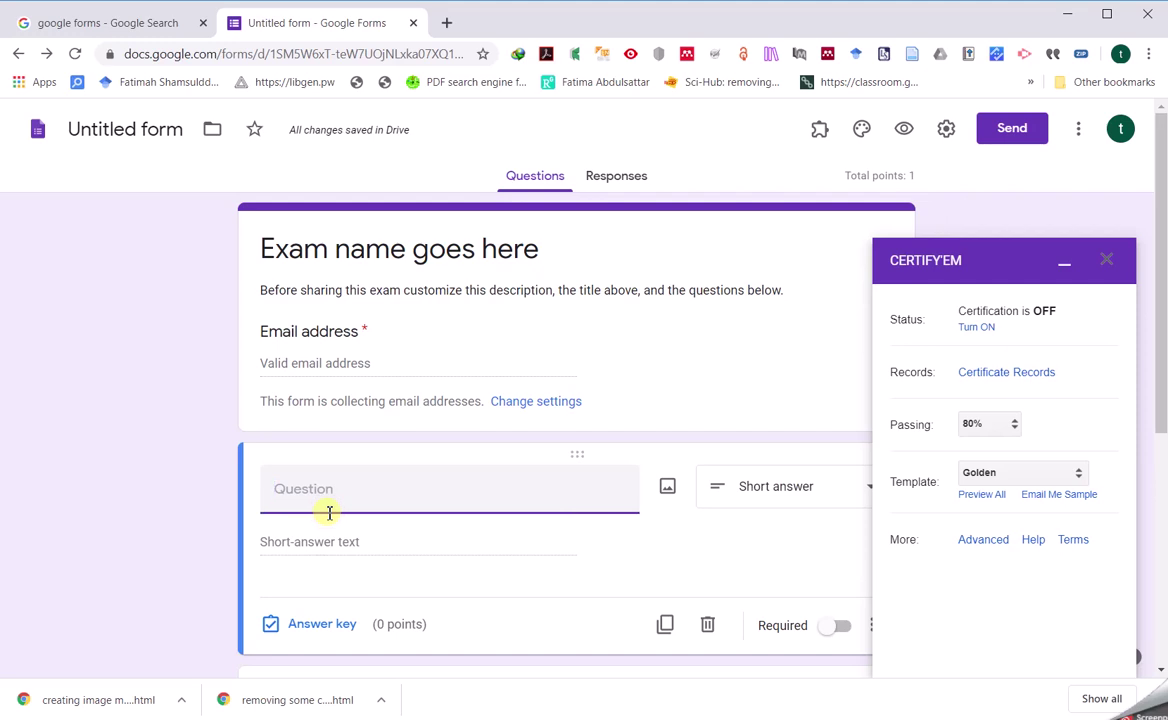
type("hgfj")
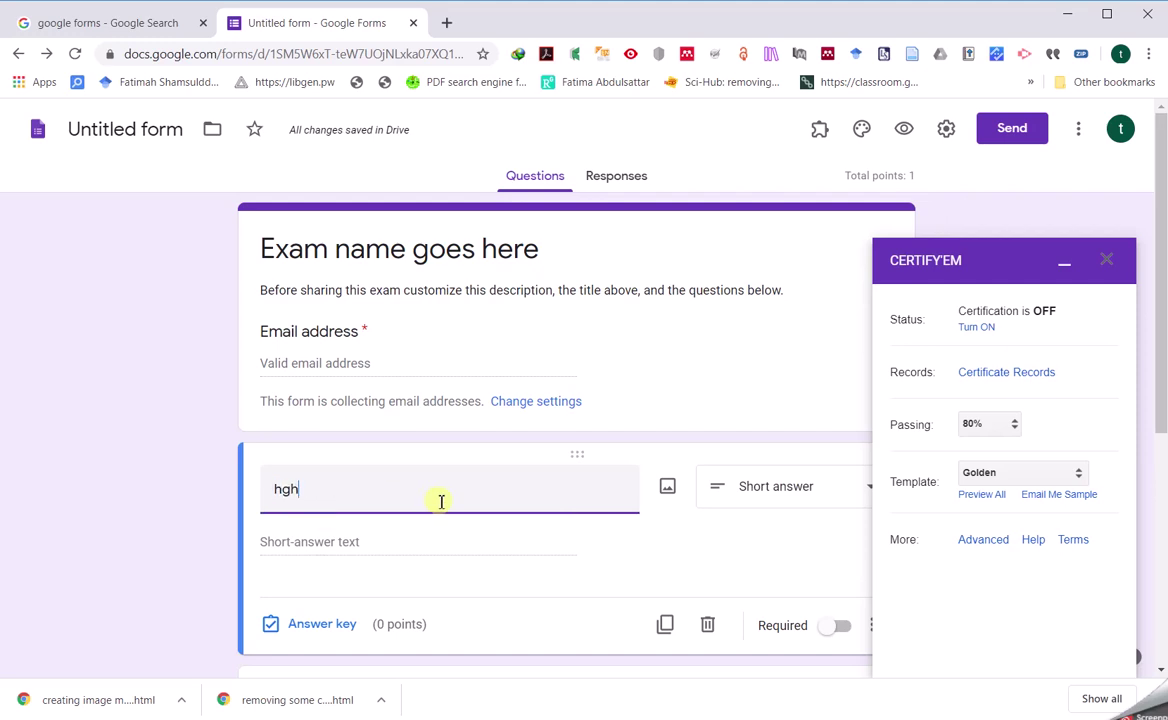
key("BackSpace")
key("BackSpace")
key("BackSpace")
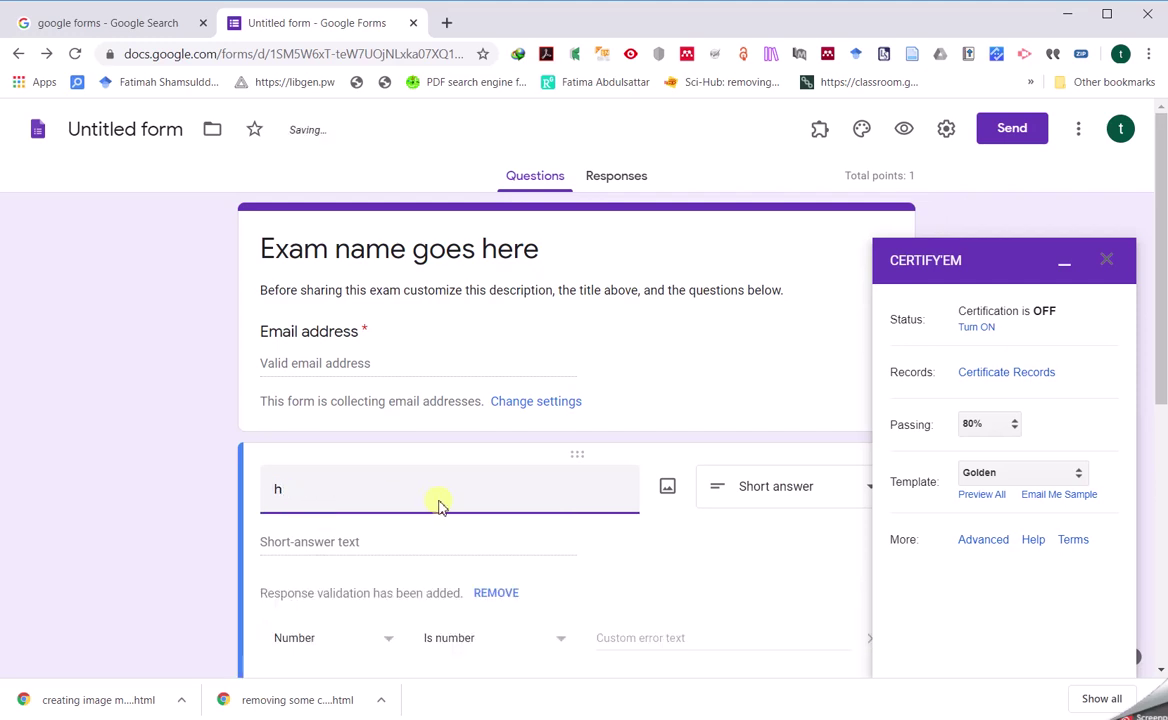
key("BackSpace")
type("الاسم الثلاثي")
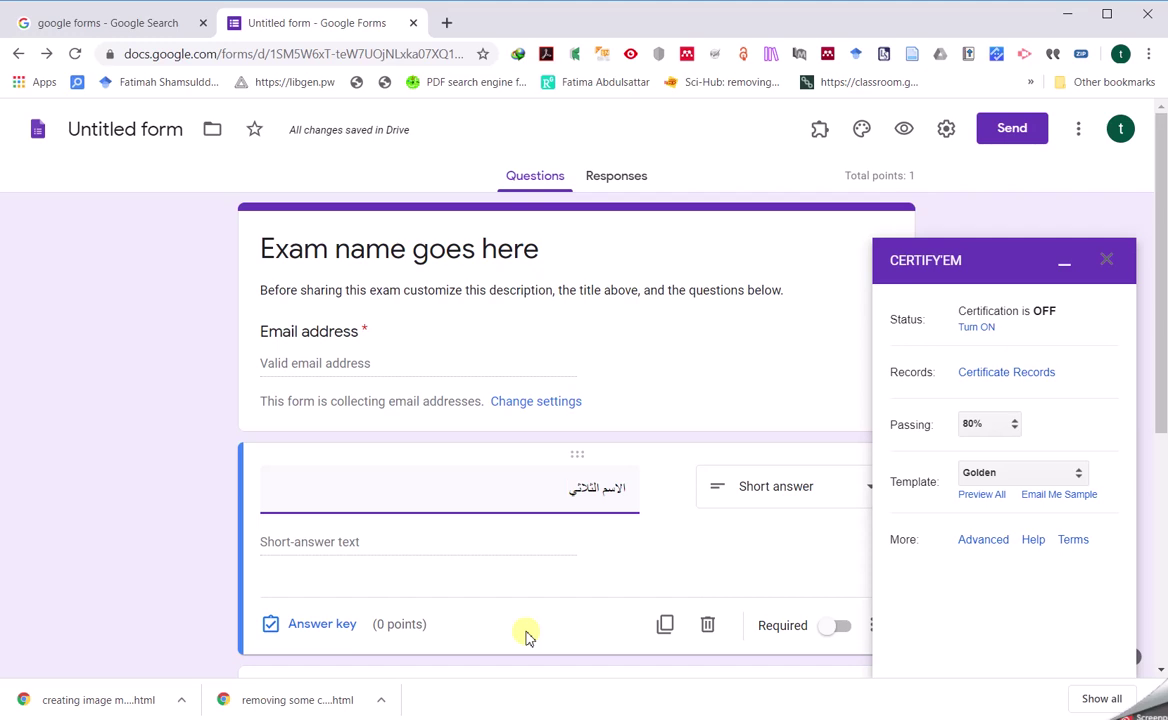
type("مع اللقب العلمي")
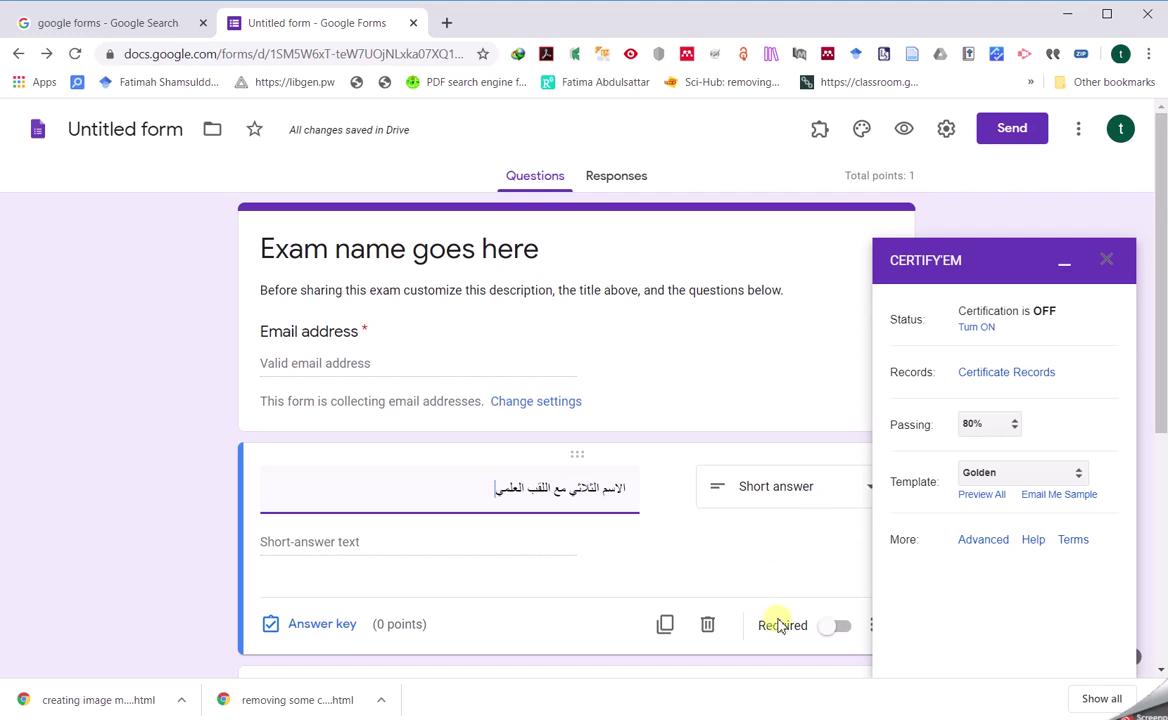
left_click(845, 627)
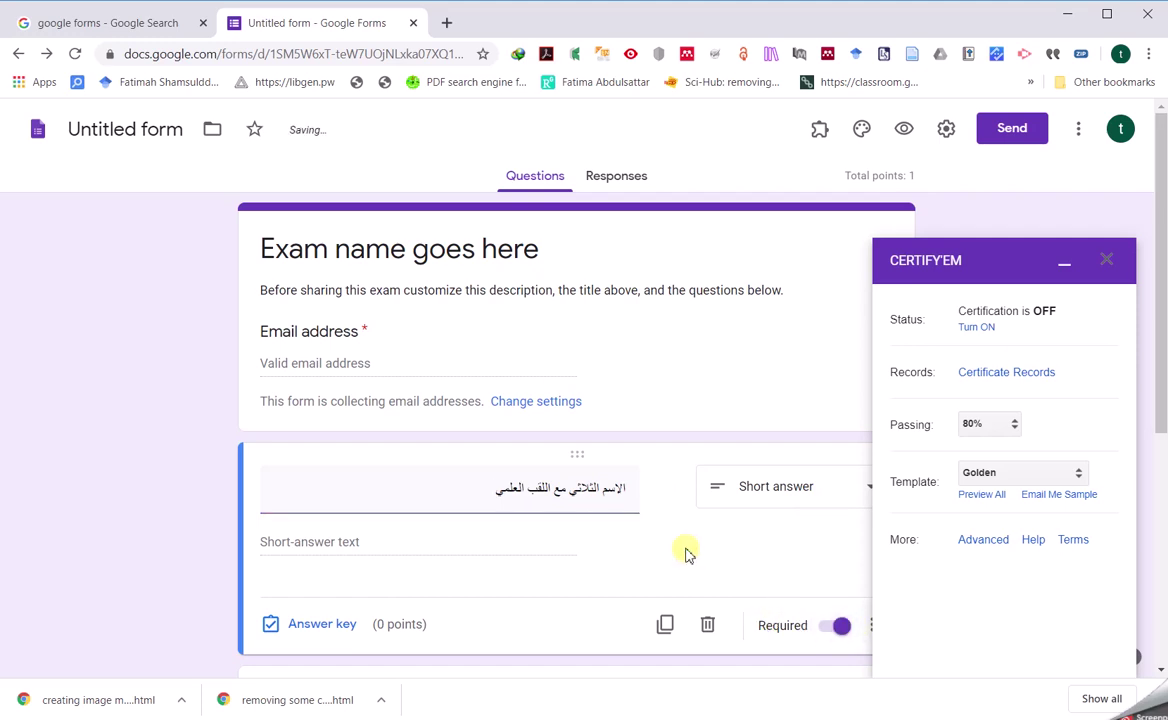
scroll(686, 550, "down", 2)
scroll(686, 550, "down", 1)
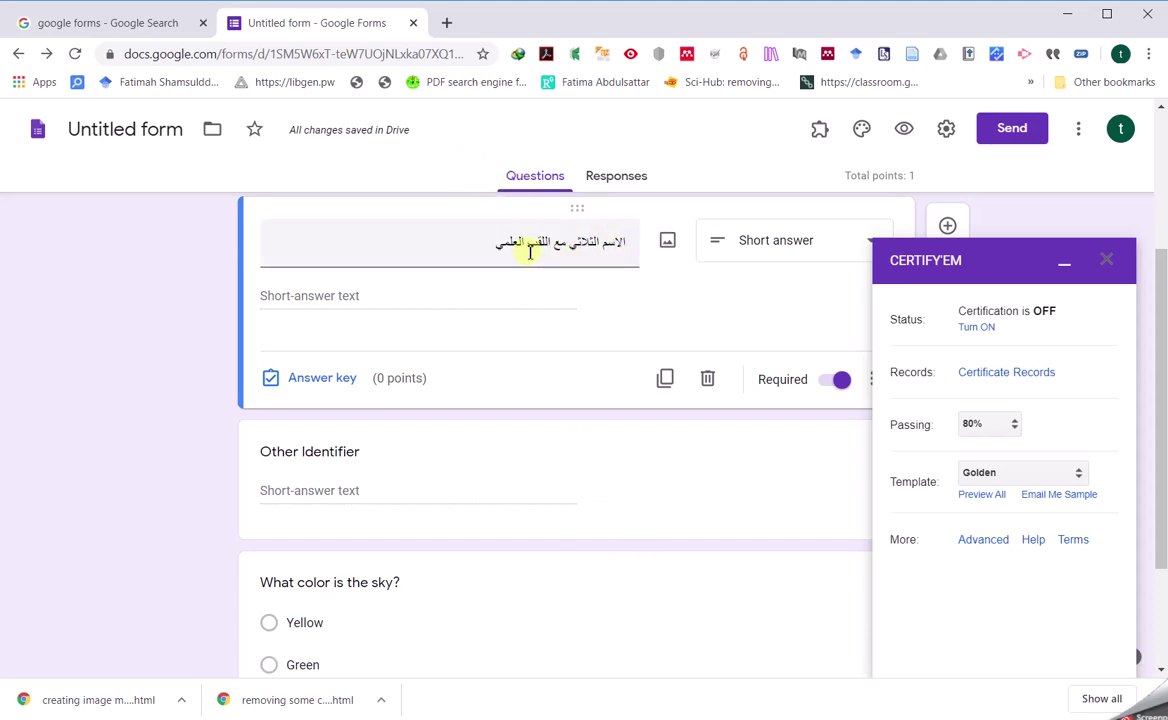
- Delete the Other Identifier and 'What color is the sky?' questions
left_click(579, 432)
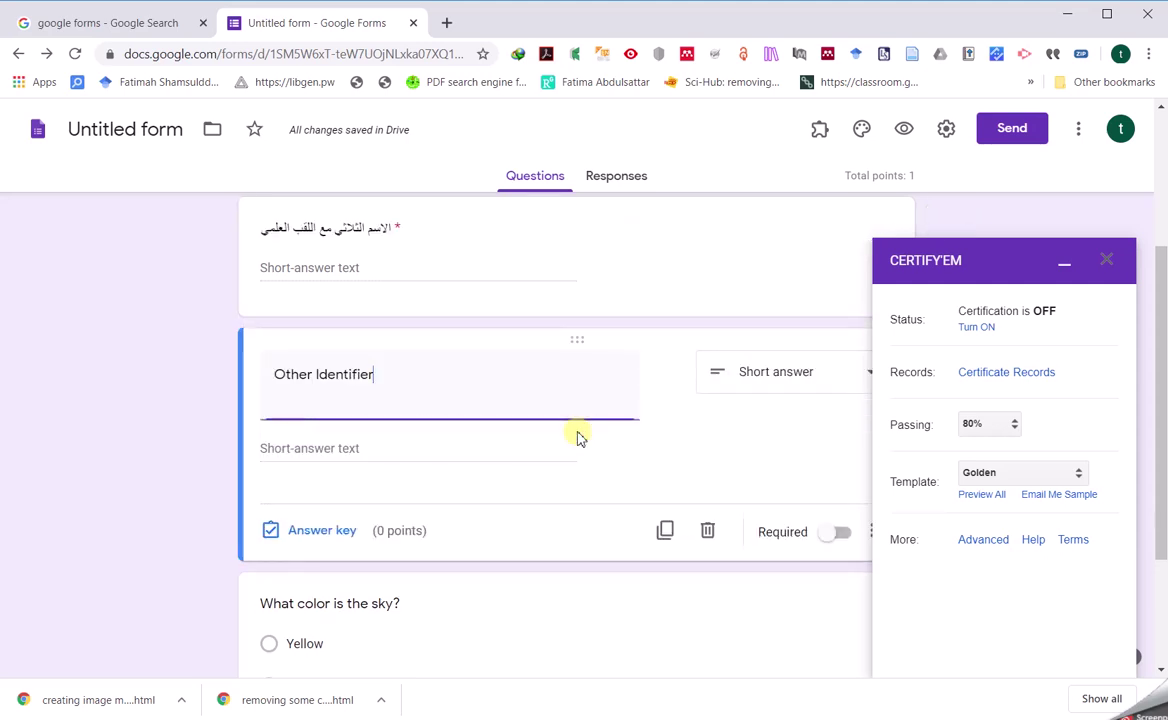
left_click(707, 530)
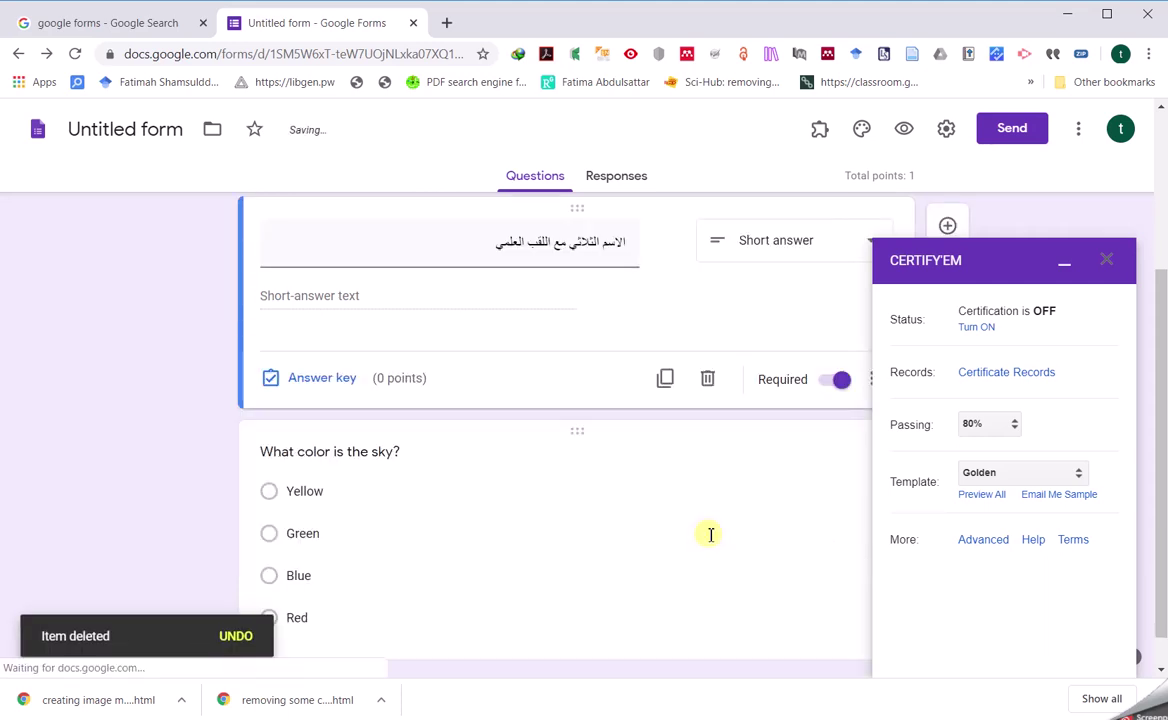
left_click(577, 433)
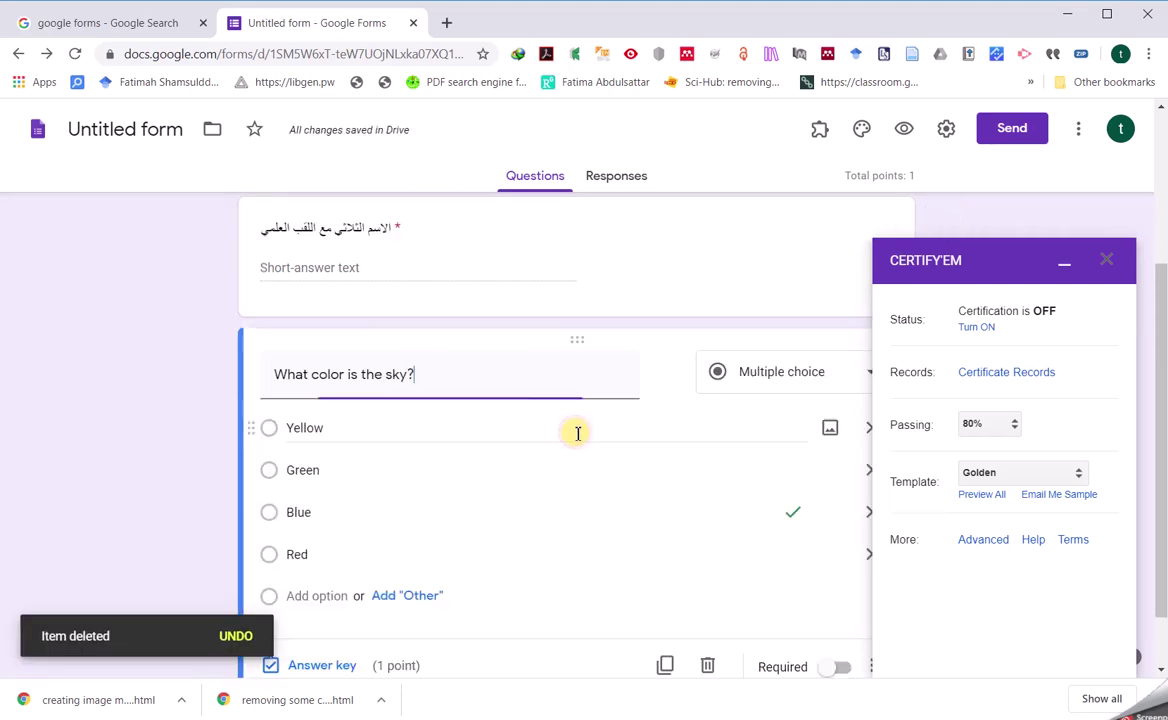
left_click(709, 668)
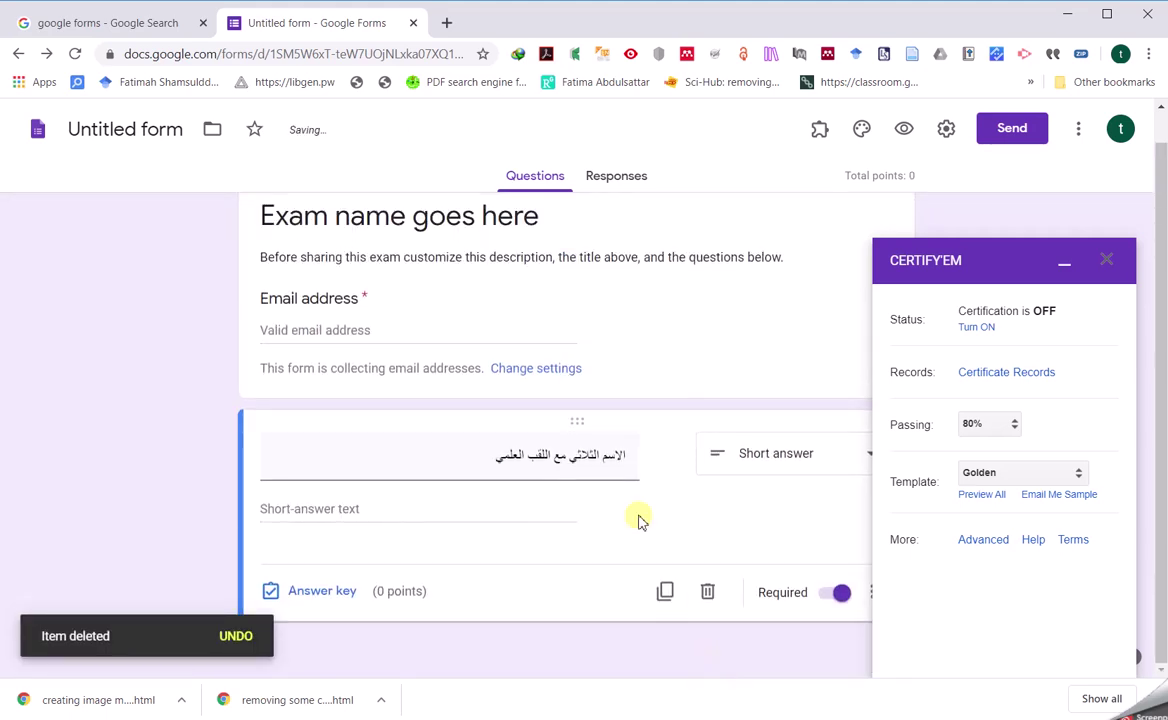
left_click(716, 328)
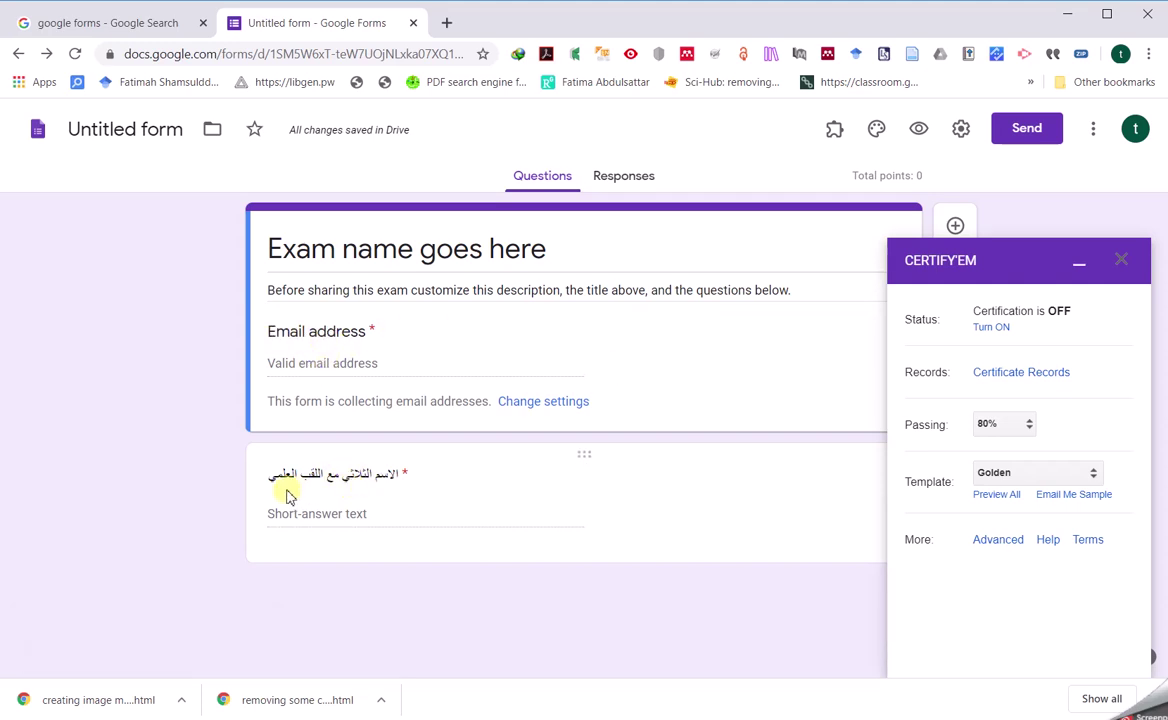
- Title the form 'استمارة حضور ورشة العمل (التعليم الالكتروني)'
left_click(406, 251)
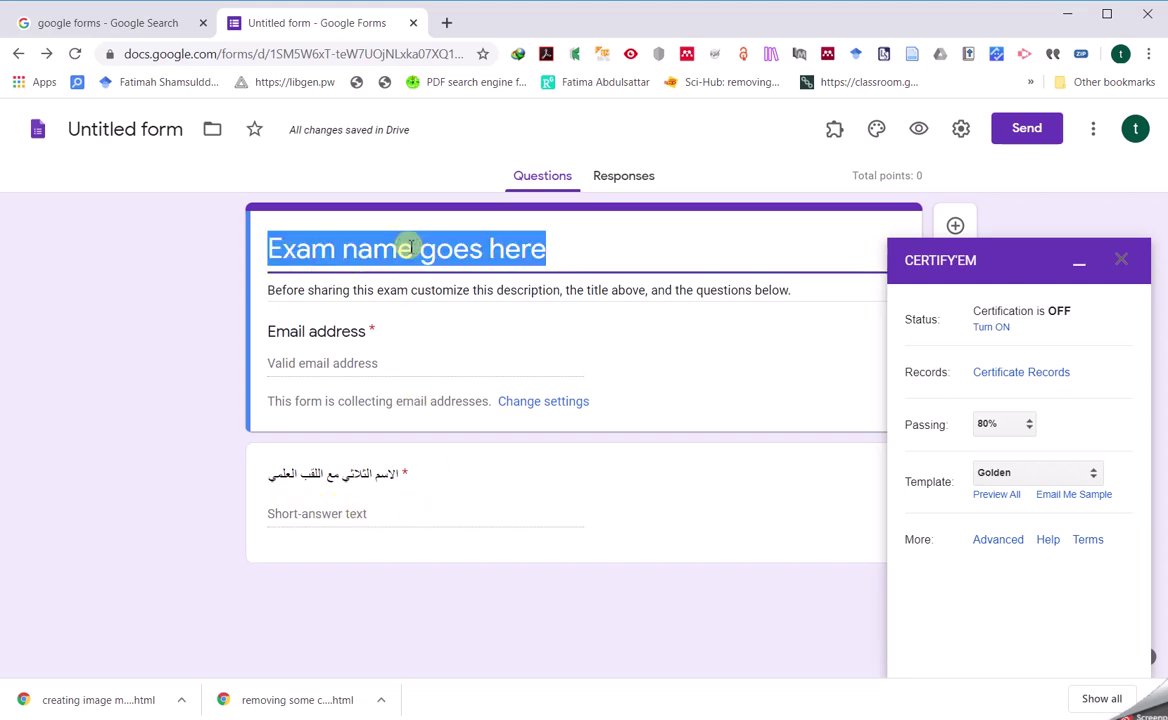
type("أست")
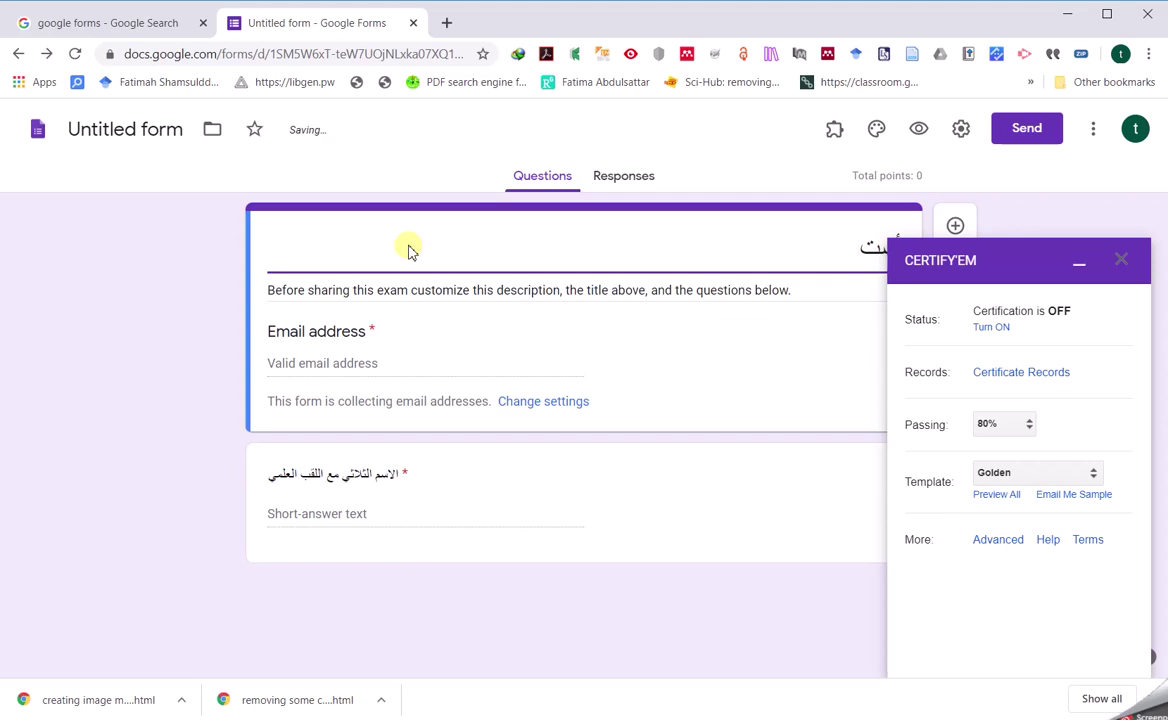
type("مارة حضور")
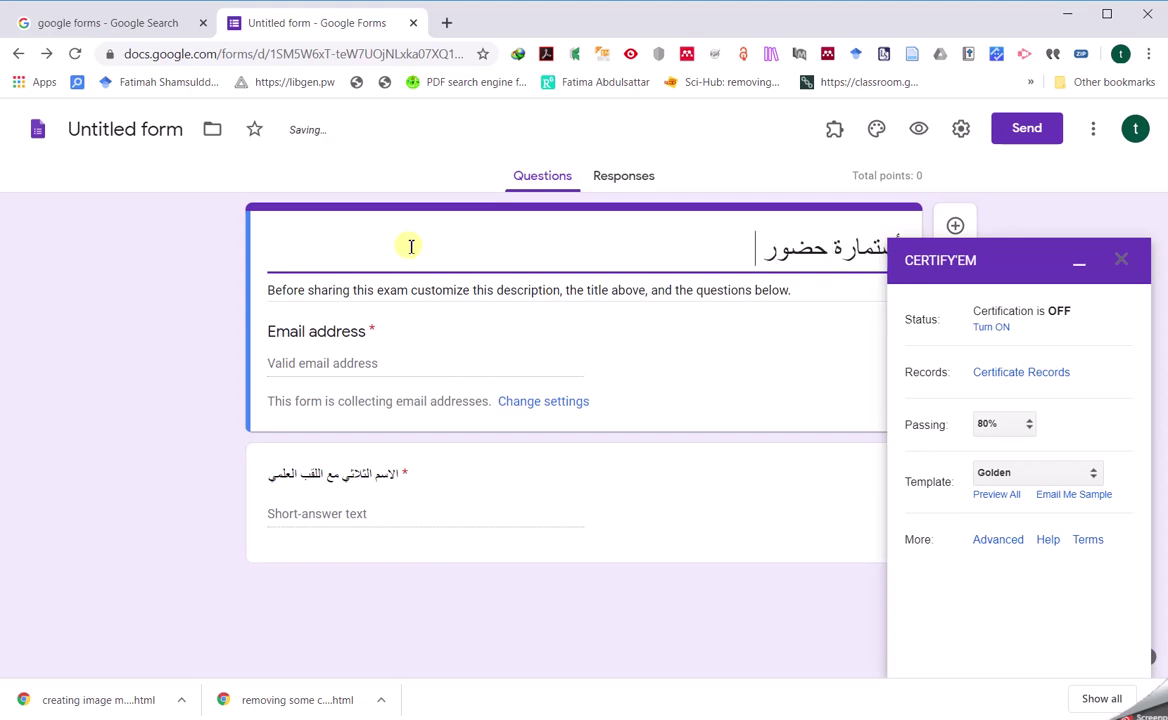
type(" ورشة العل")
key("BackSpace")
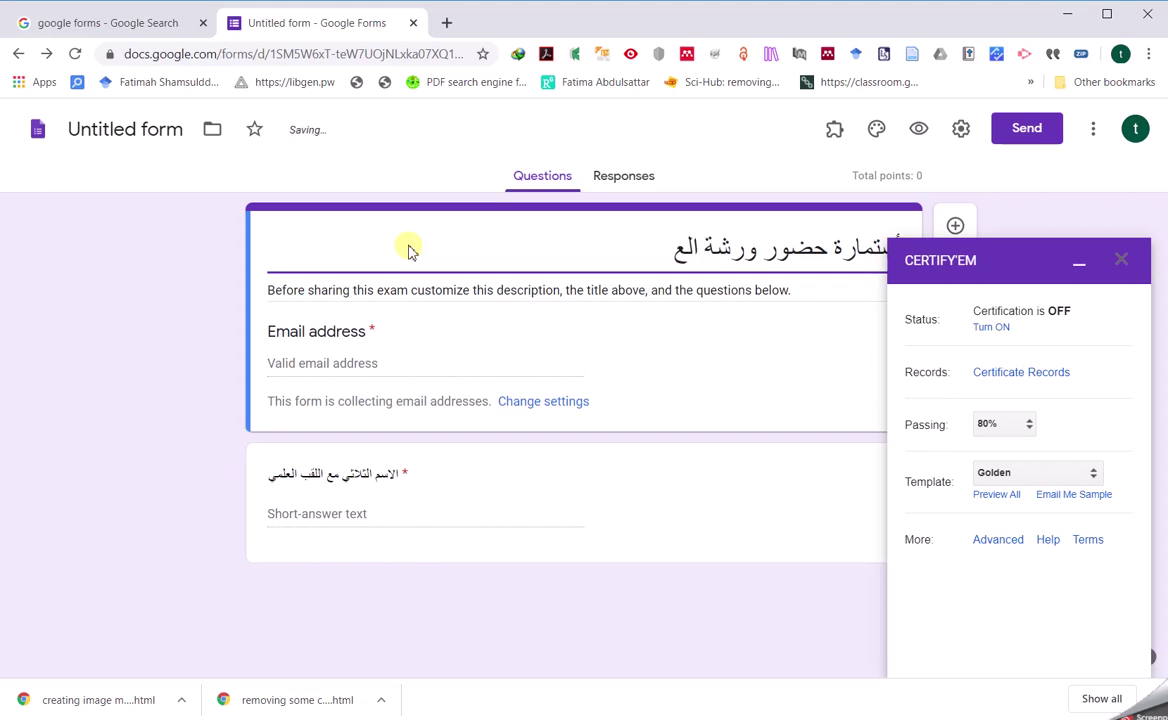
type("مل ()")
key("Right")
type("التعل")
type("يم")
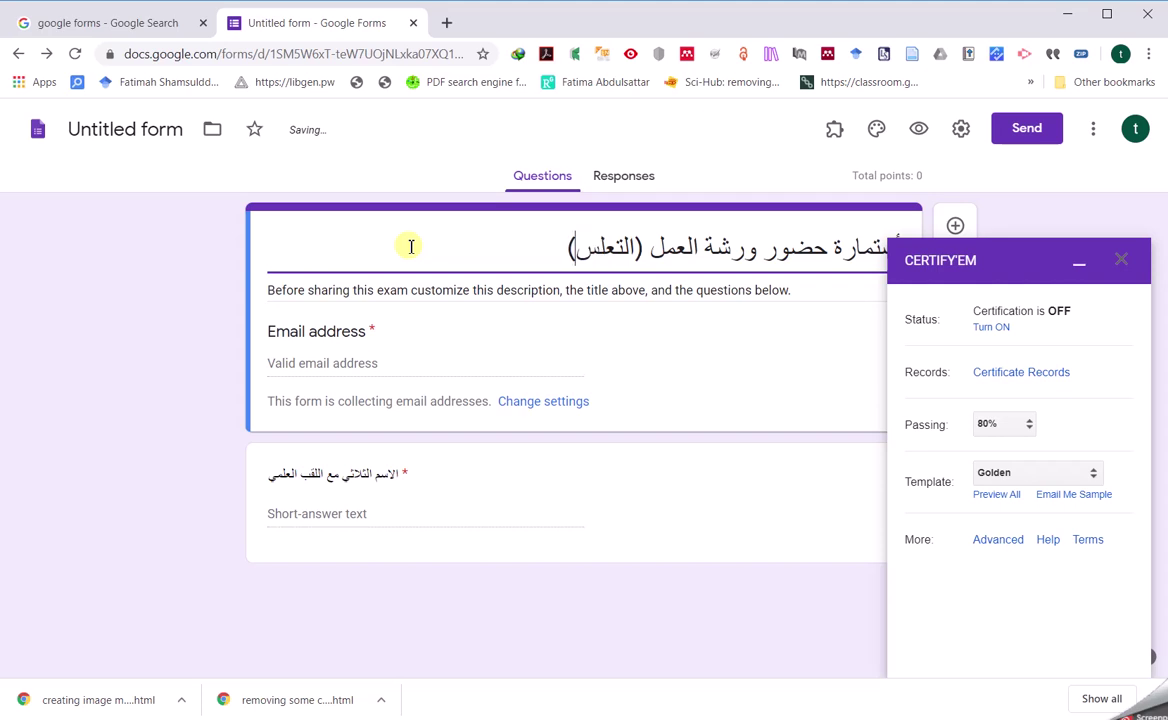
key("BackSpace")
key("BackSpace")
type("يم الالكتروني")
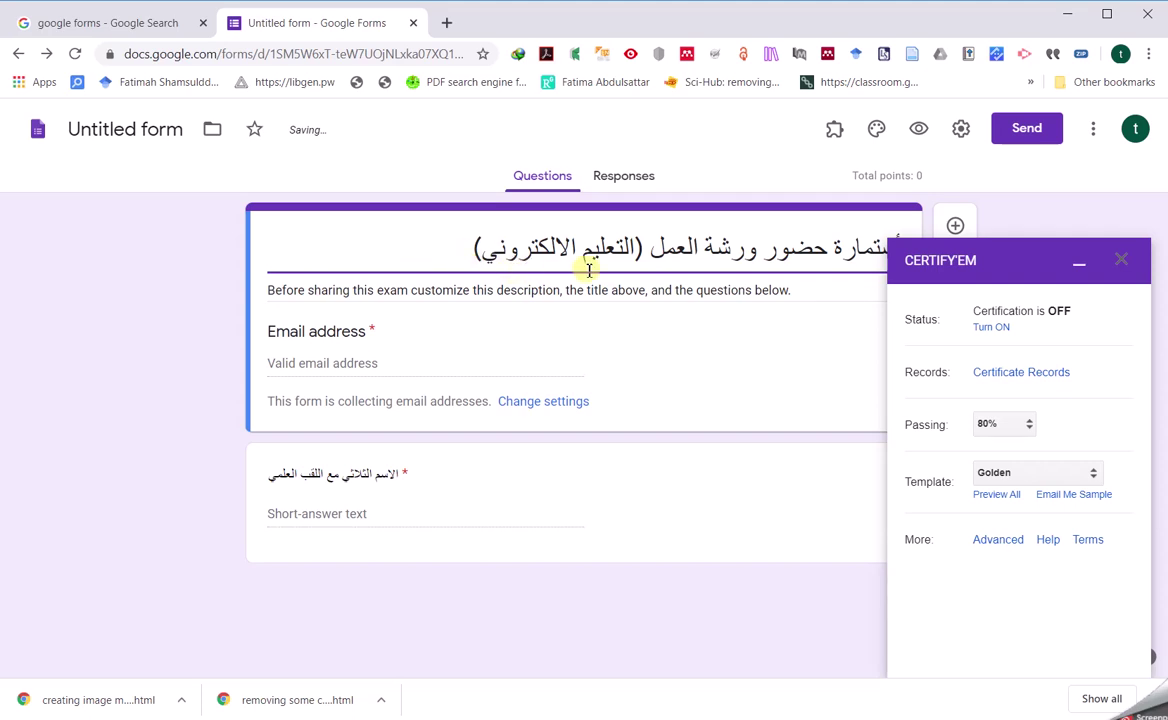
- Rename the form file to the same Arabic workshop attendance title
left_click(440, 249)
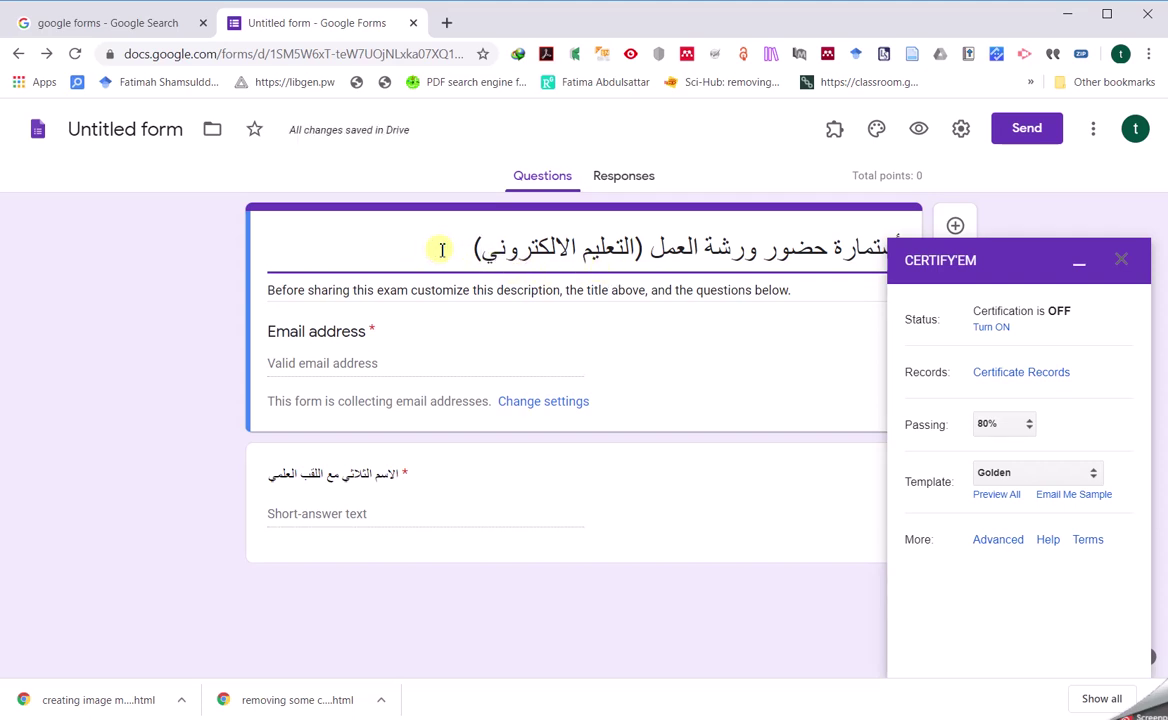
left_click(128, 131)
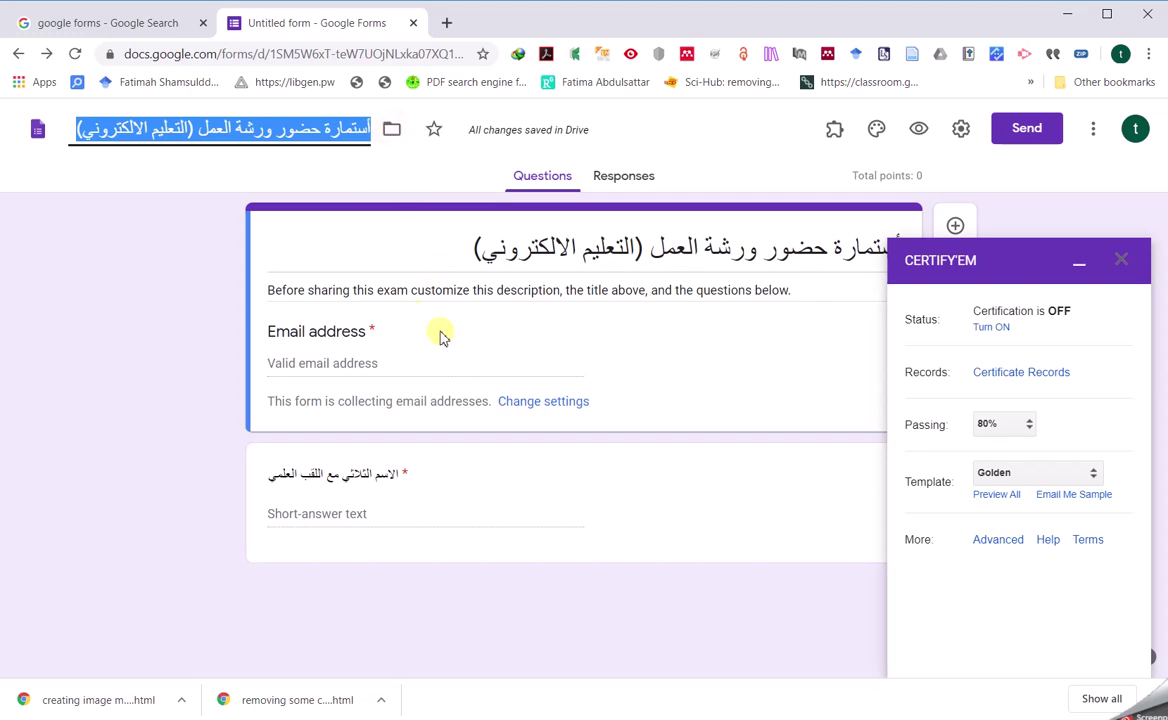
left_click(670, 349)
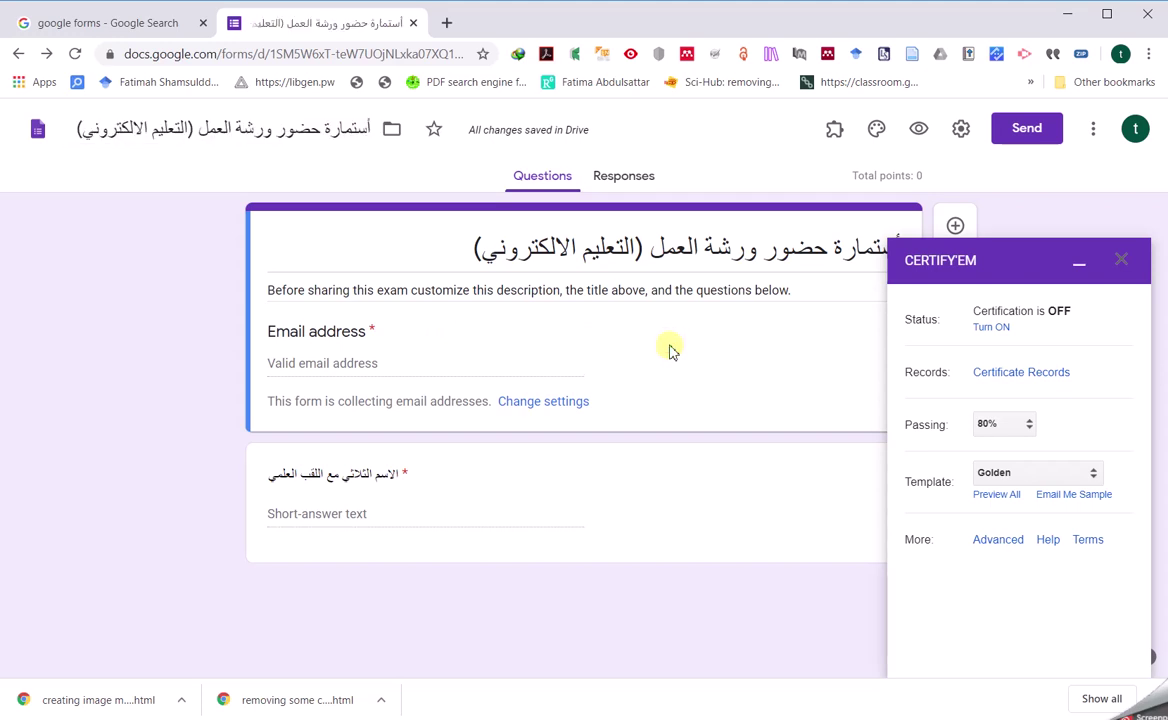
- Set Certify'em passing score to 0% with the Golden template, then preview the form
left_click(1029, 424)
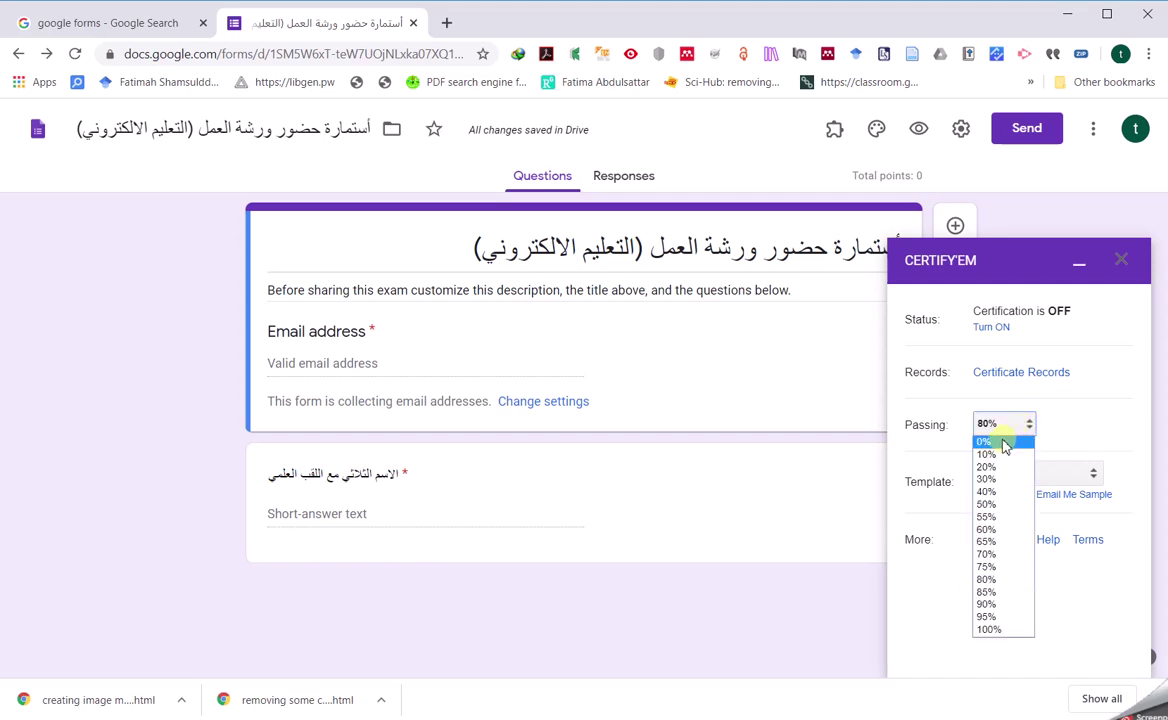
left_click(1004, 443)
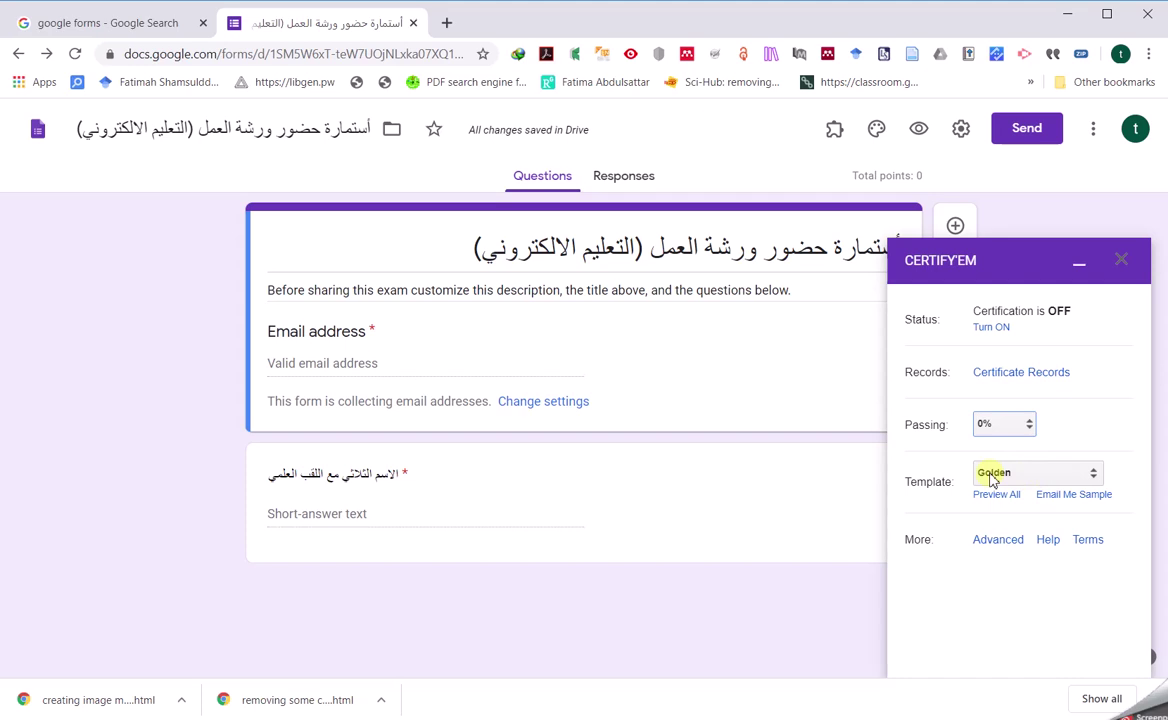
left_click(1093, 473)
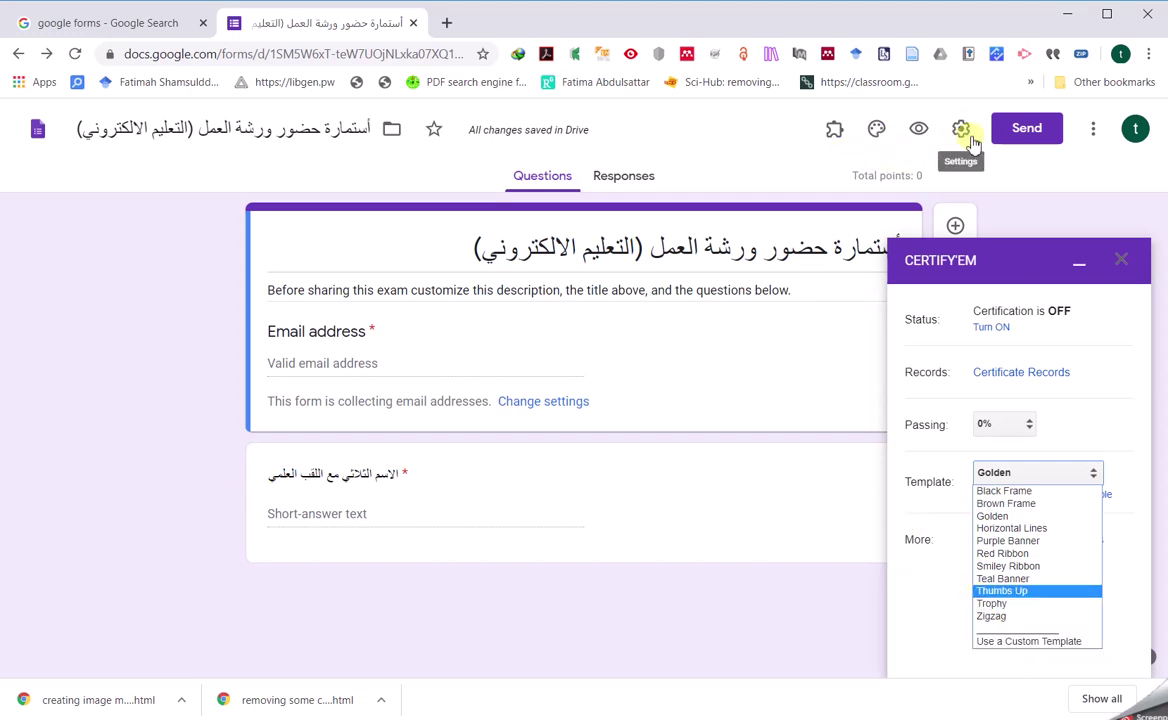
left_click(918, 128)
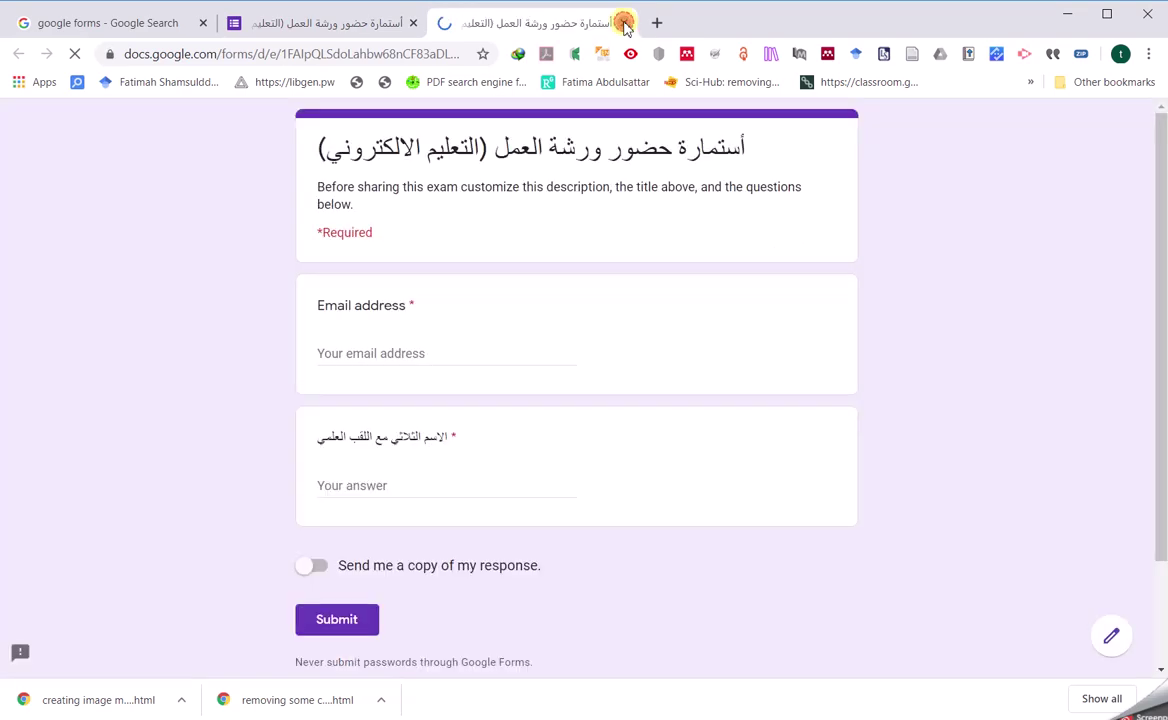
left_click(623, 22)
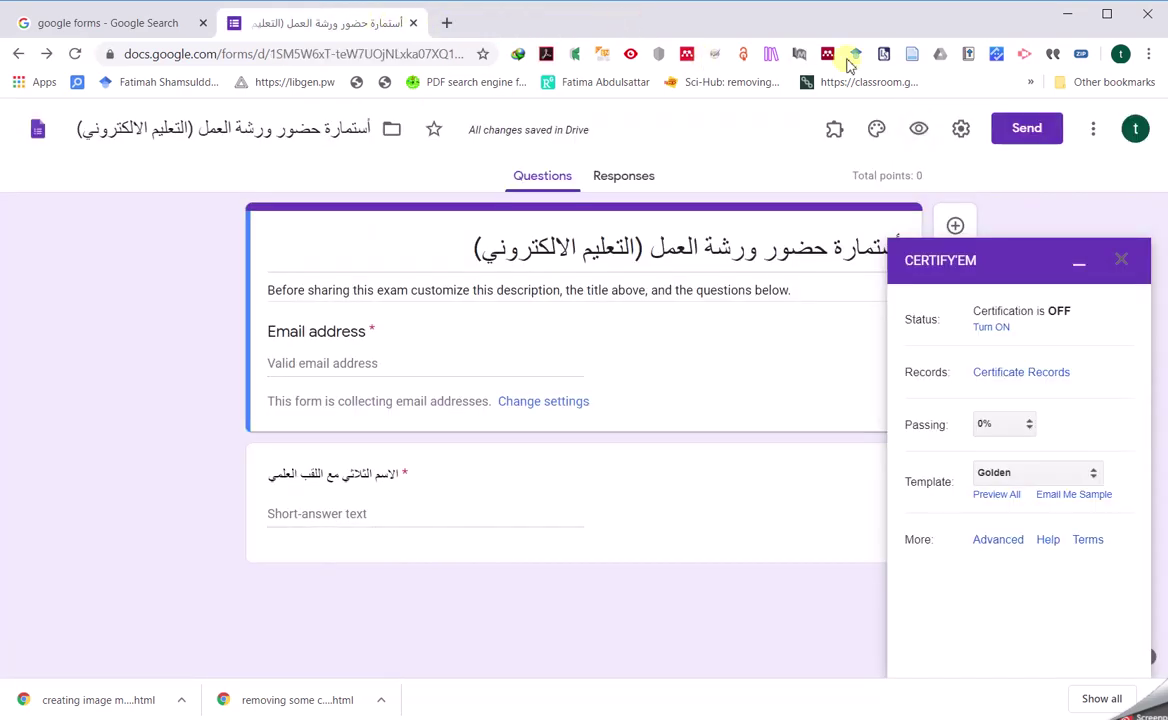
- Limit the form to 1 response per respondent, save, and show the add-ons list
left_click(961, 130)
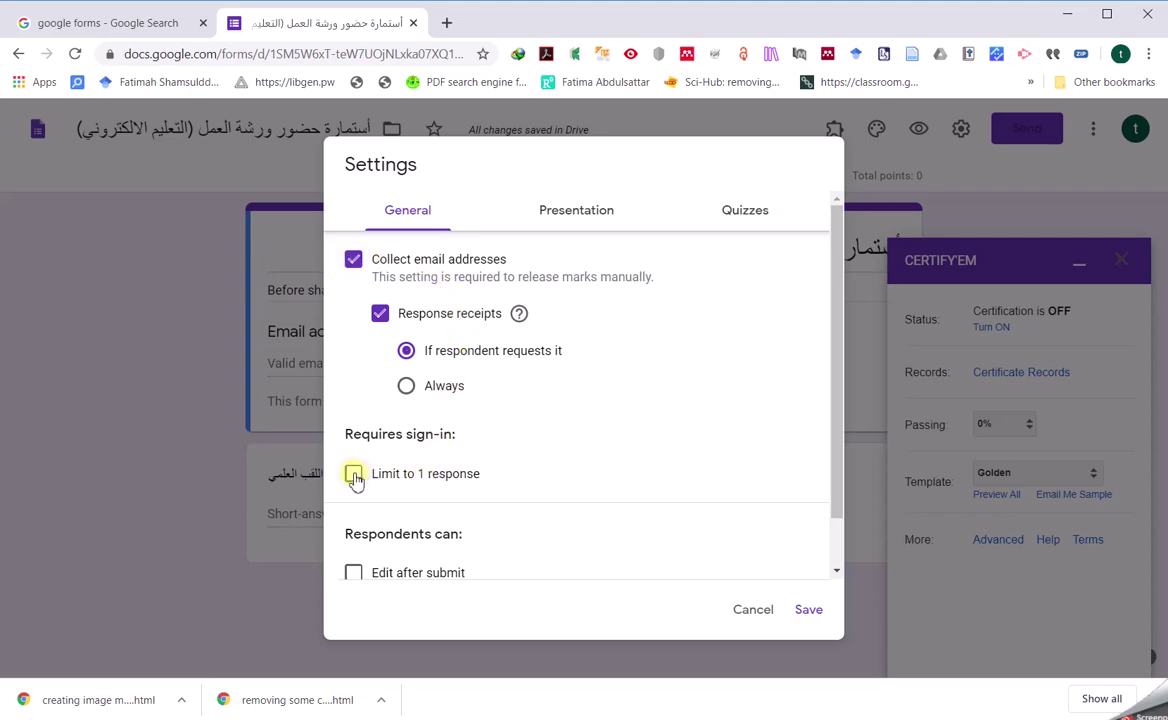
left_click(354, 475)
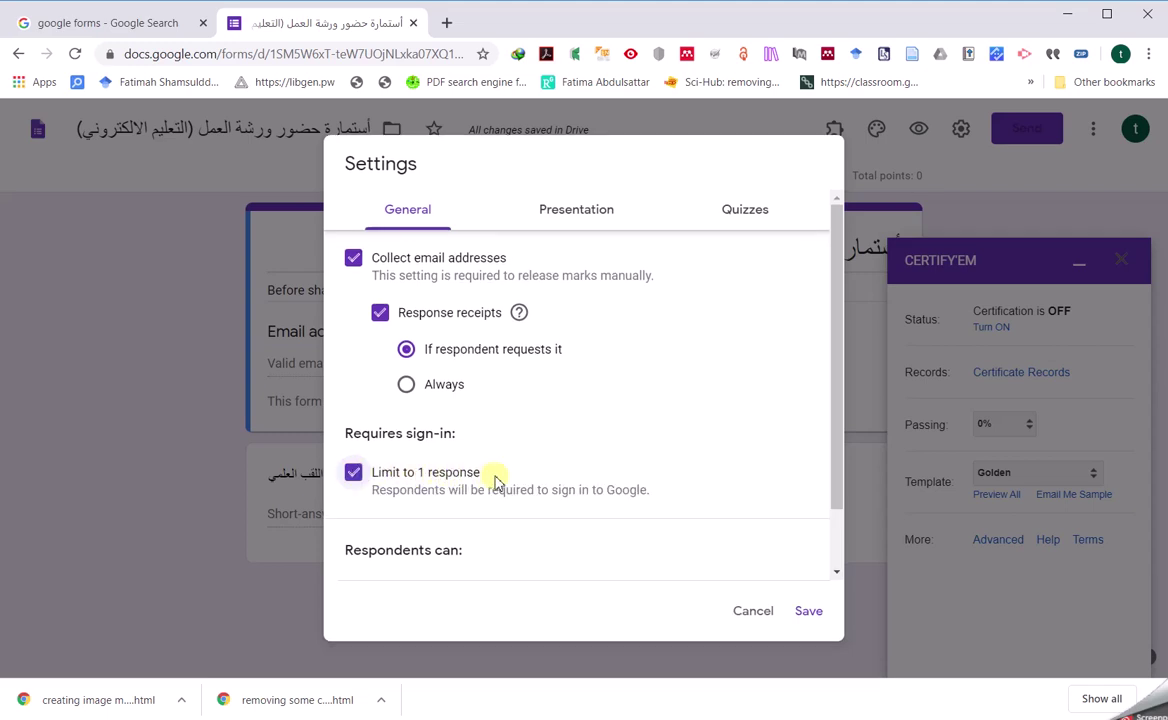
left_click(809, 612)
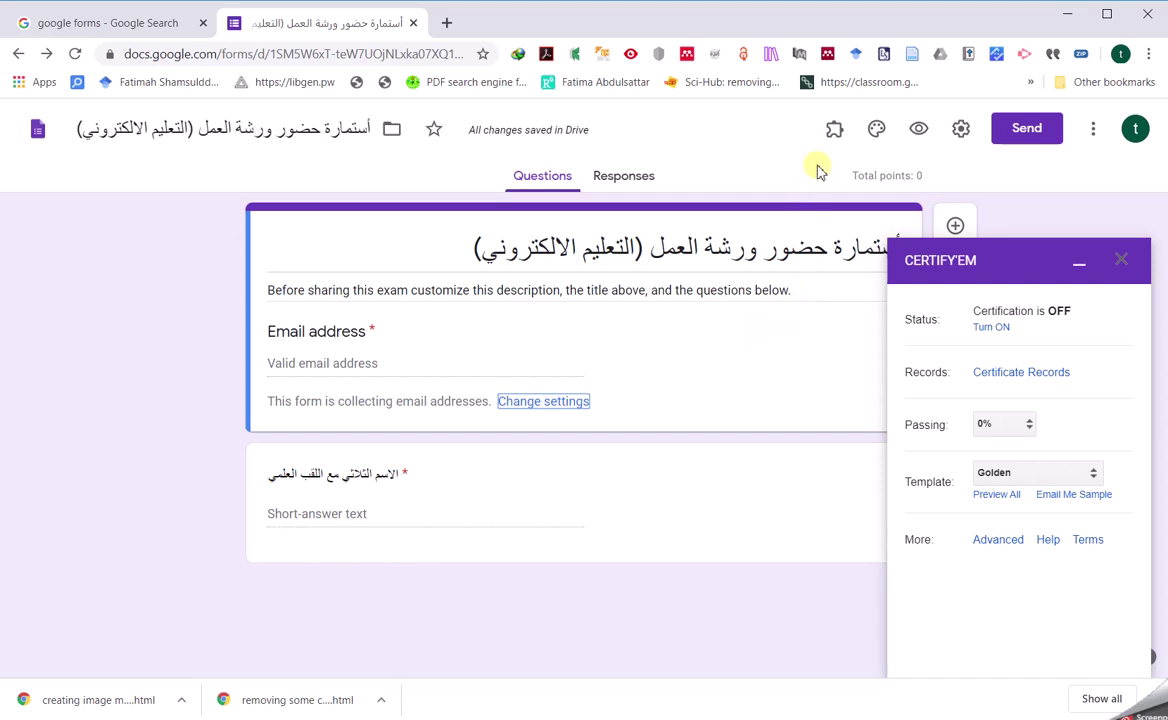
left_click(834, 129)
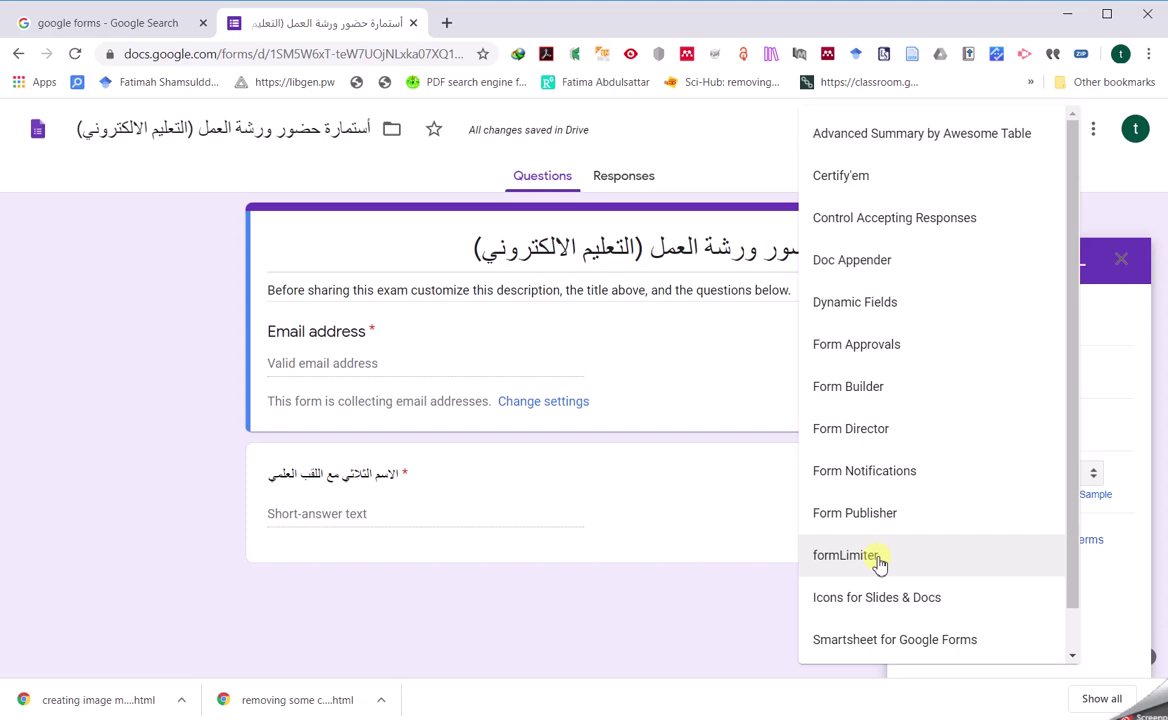
- Dismiss the add-ons list, leaving the quiz and Certify'em panel visible
left_click(701, 401)
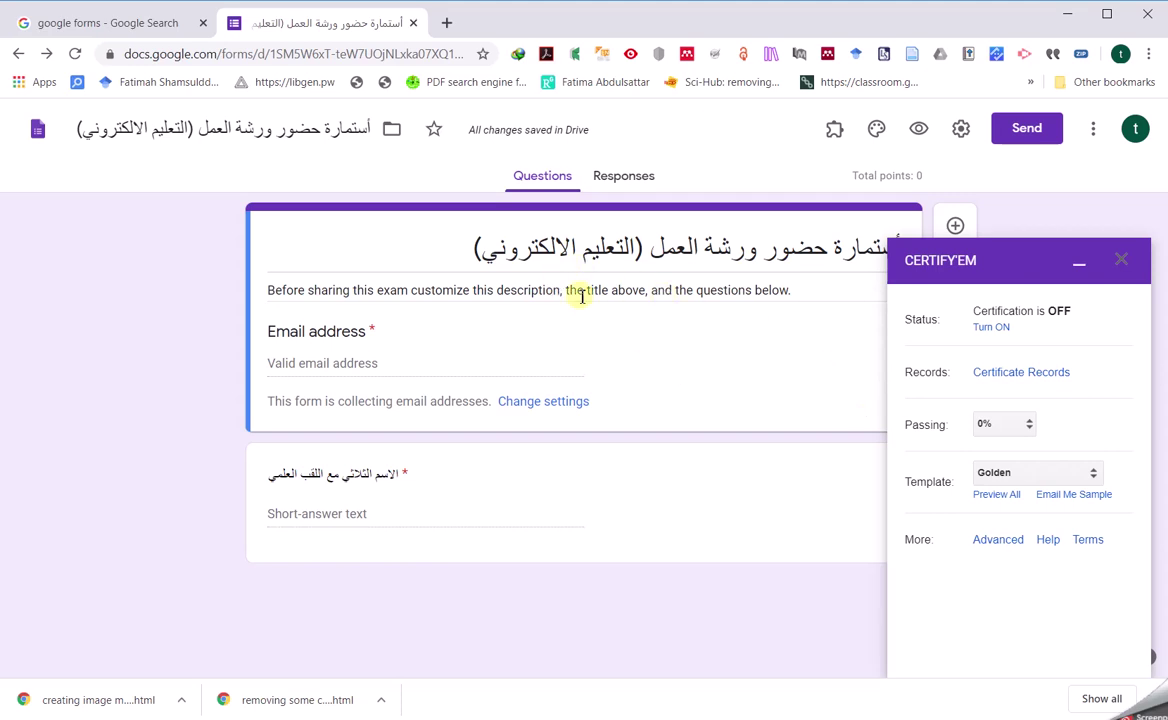
left_click(925, 268)
left_click(840, 130)
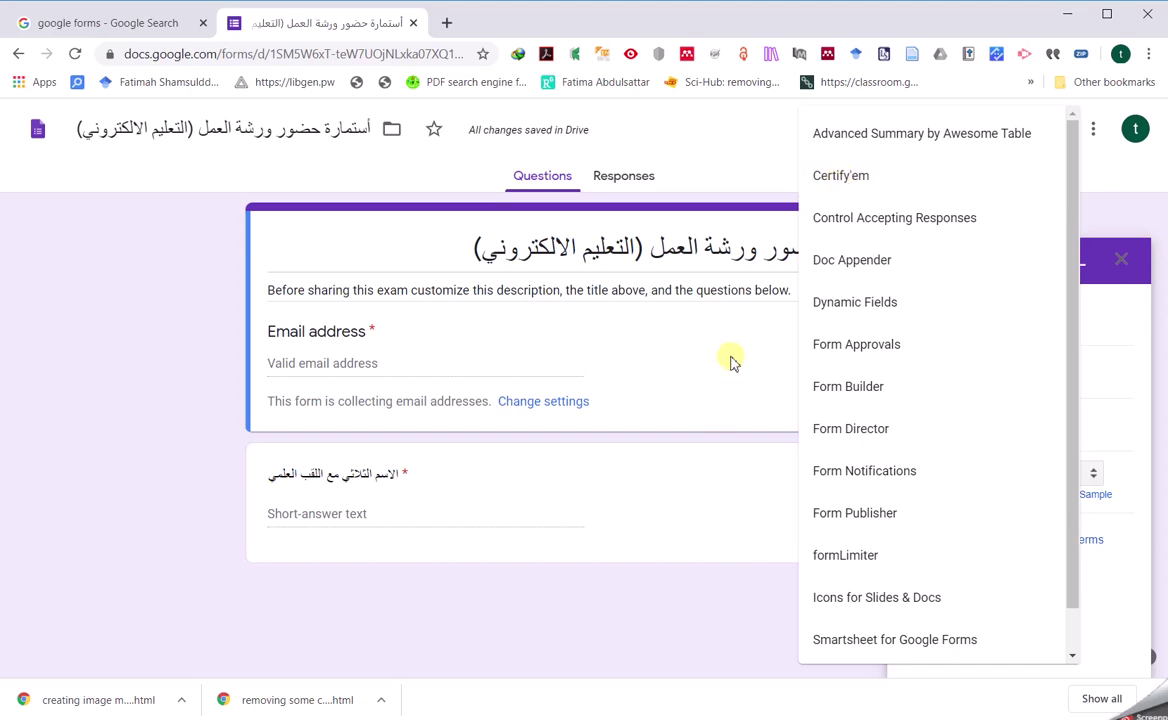
left_click(731, 360)
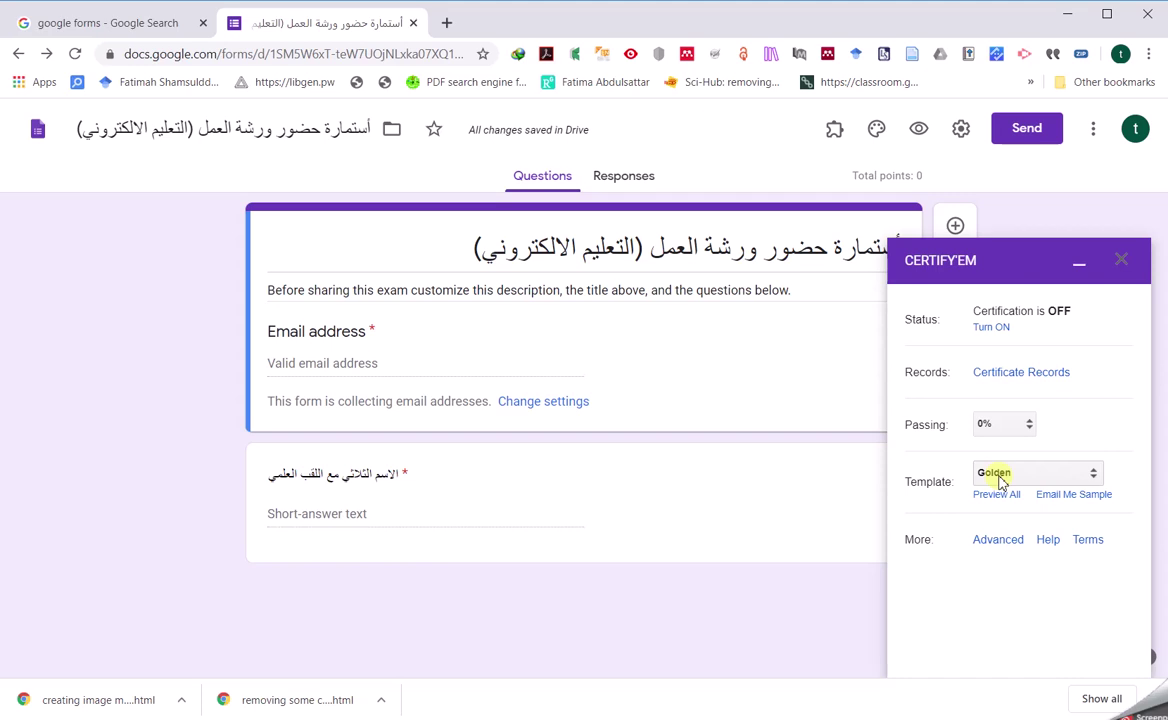
- Search Google for 'google drive' and open the My Drive result
left_click(130, 28)
left_click(242, 133)
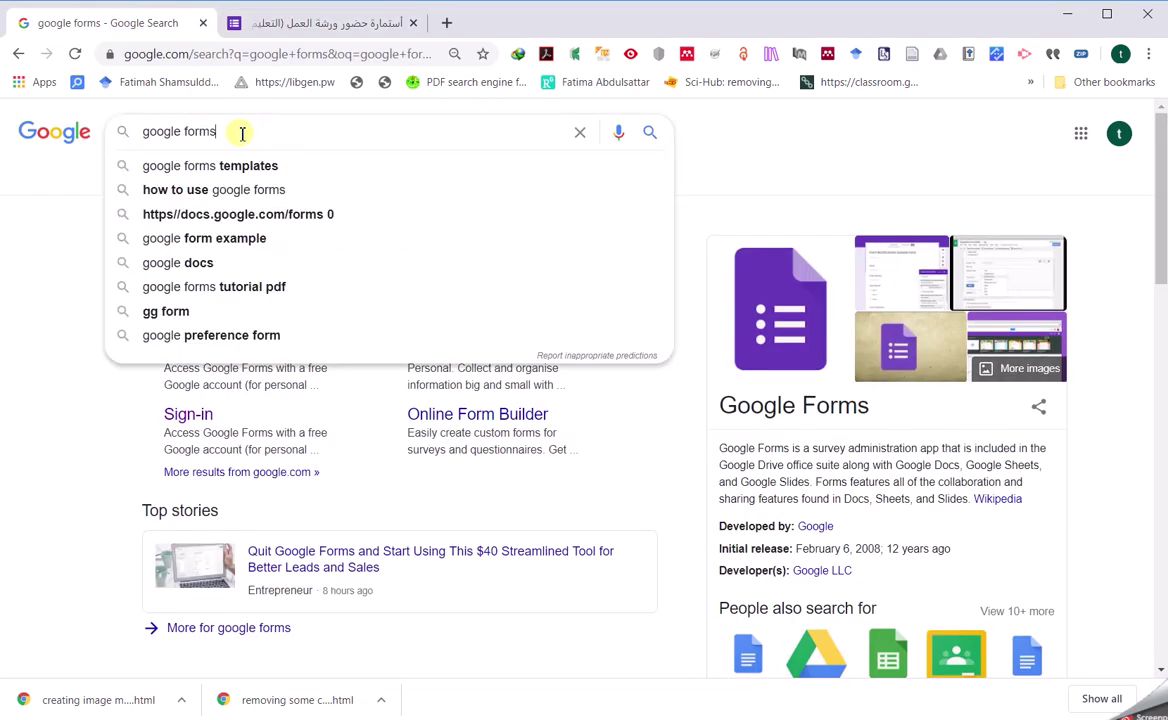
key("BackSpace")
key("BackSpace")
key("BackSpace")
key("BackSpace")
key("BackSpace")
type("ب")
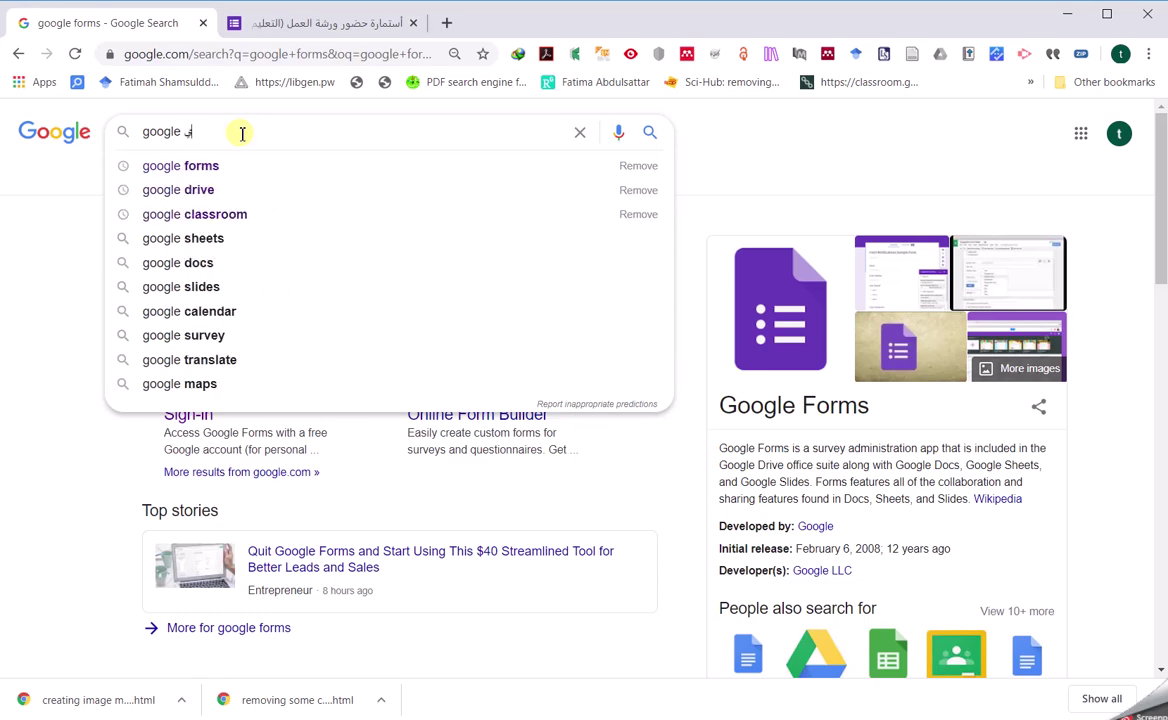
type("ه")
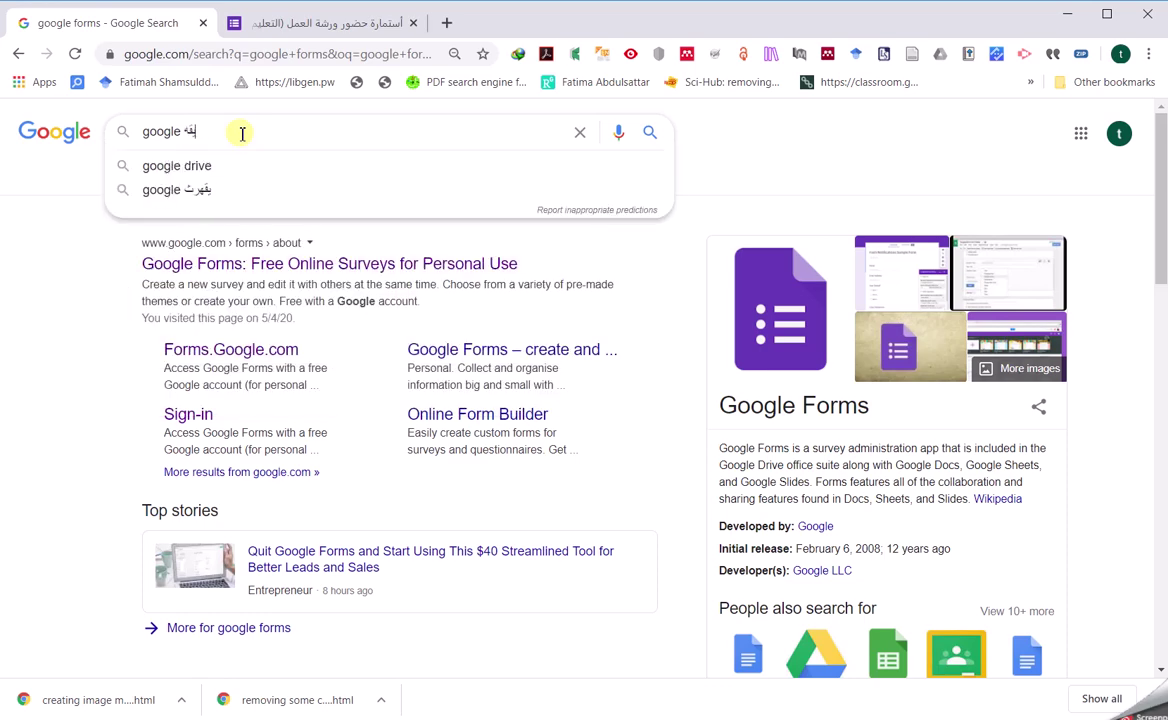
key("BackSpace")
key("BackSpace")
type("drive")
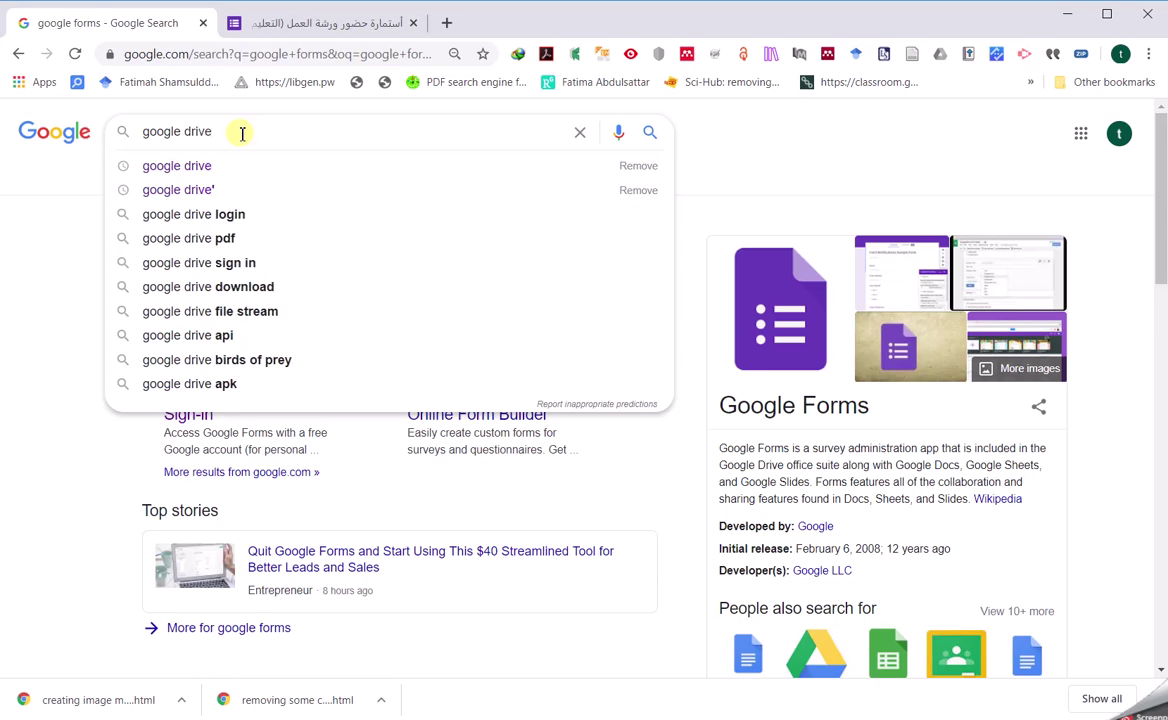
key("Return")
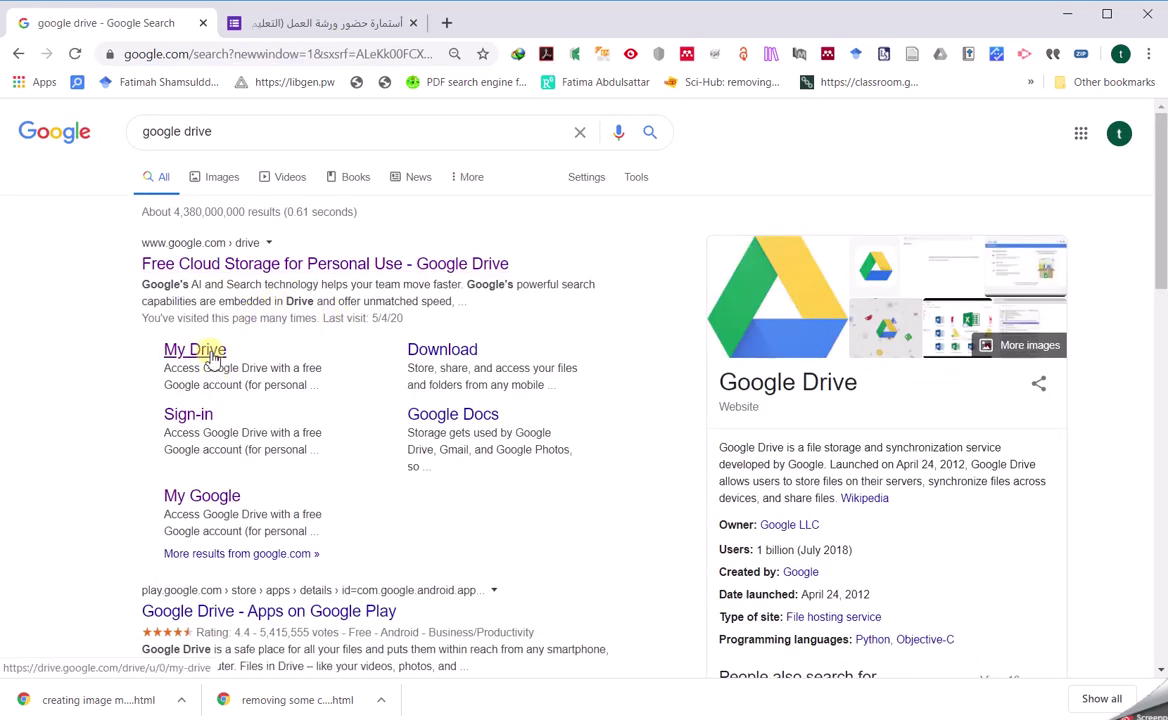
left_click(209, 352)
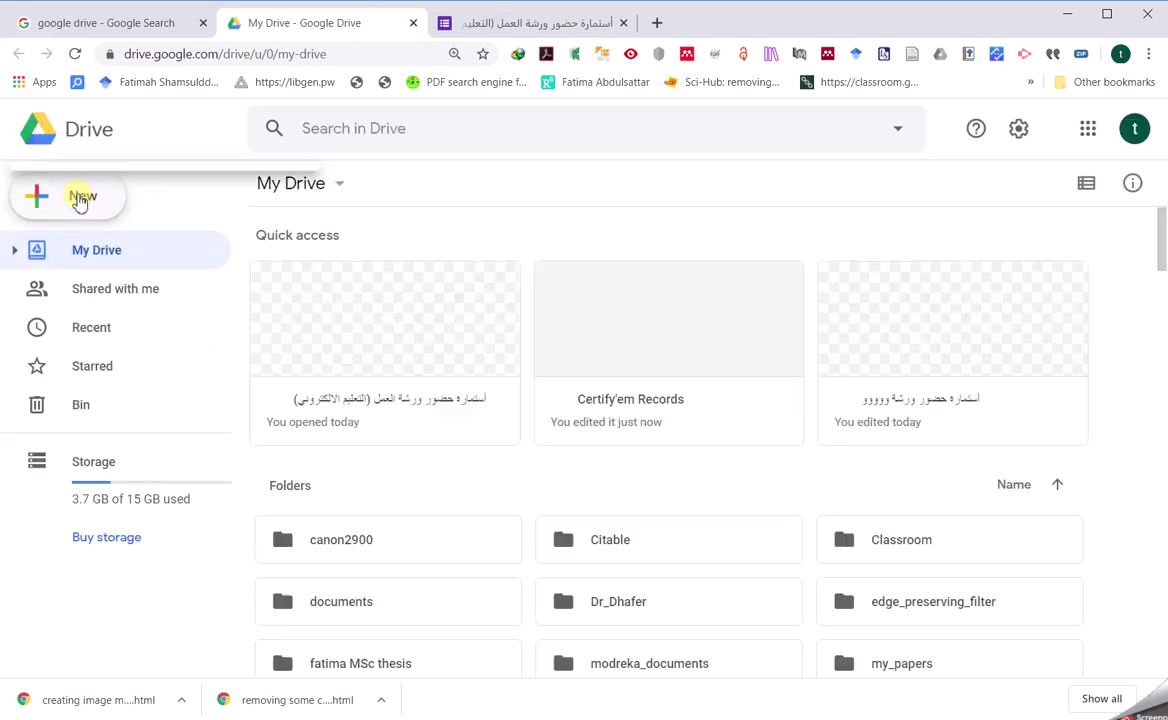
- Start a new blank Google Slides presentation from Drive's New menu
left_click(81, 197)
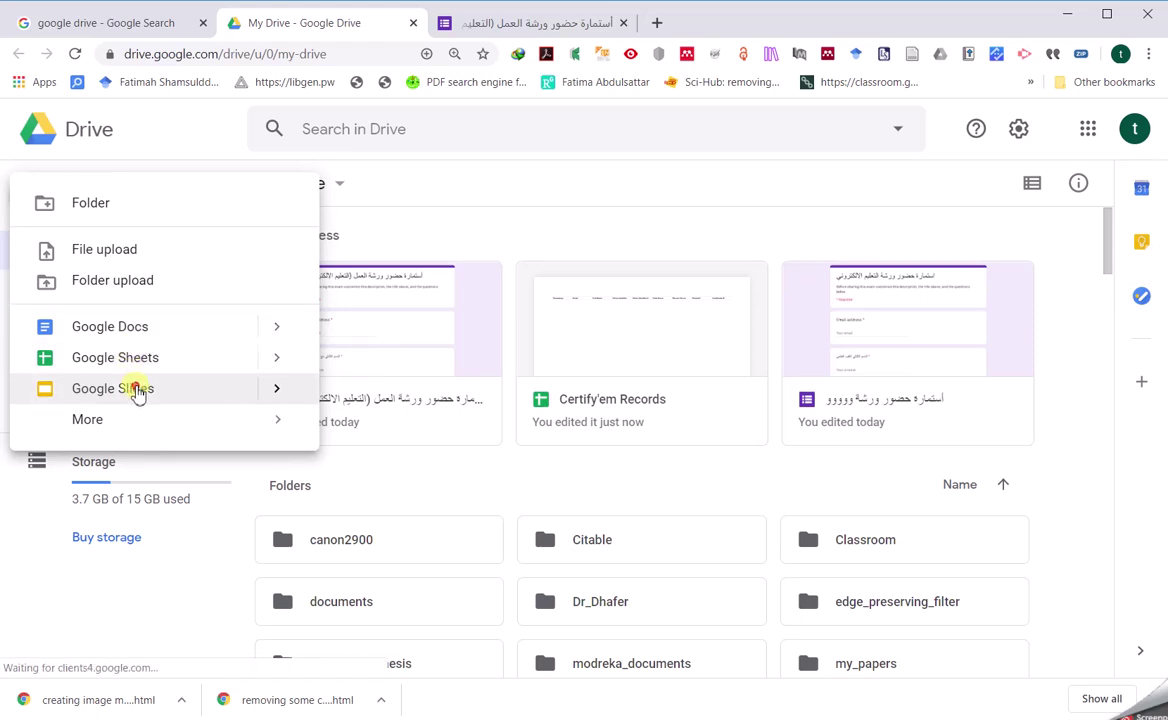
left_click(138, 389)
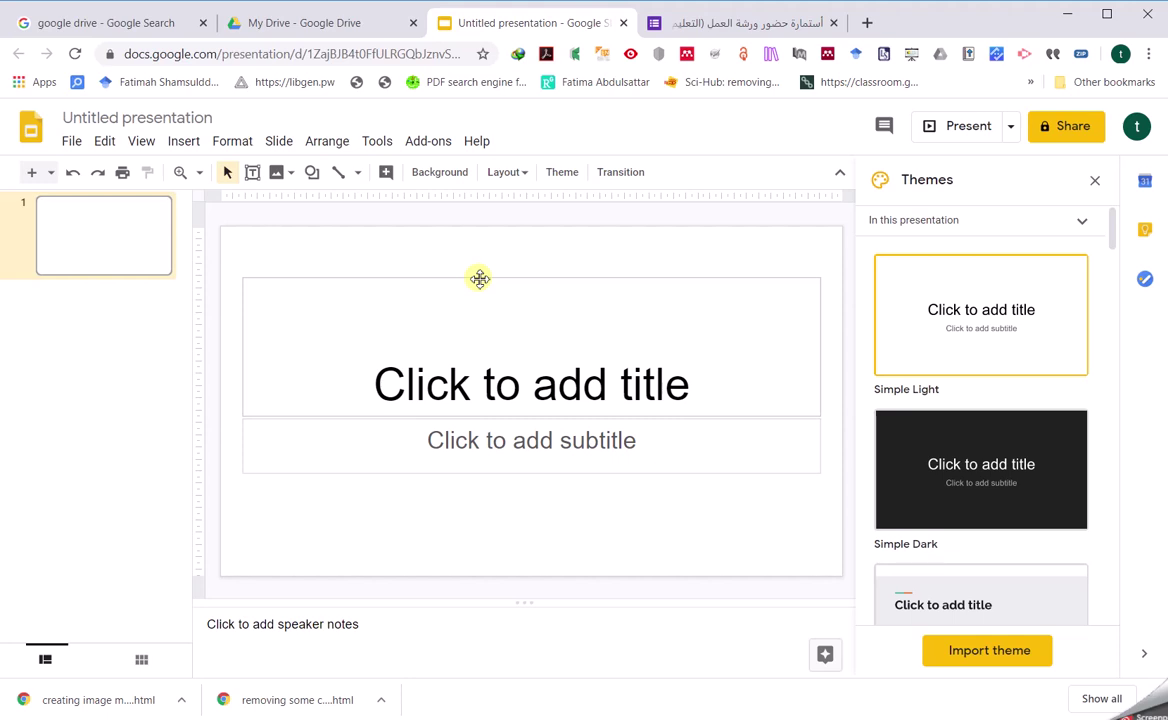
- Upload the 'فورمة فارغة 2' frame image from the اصدار شهادات1 folder and widen it leftward
left_click(290, 174)
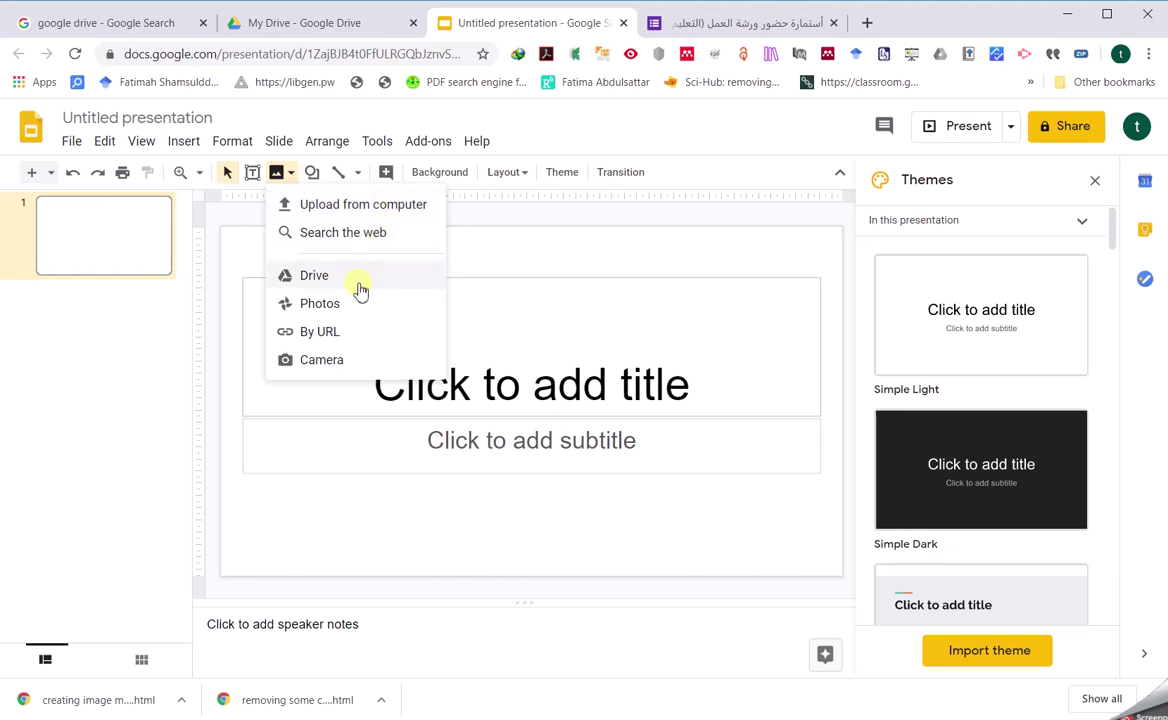
left_click(378, 207)
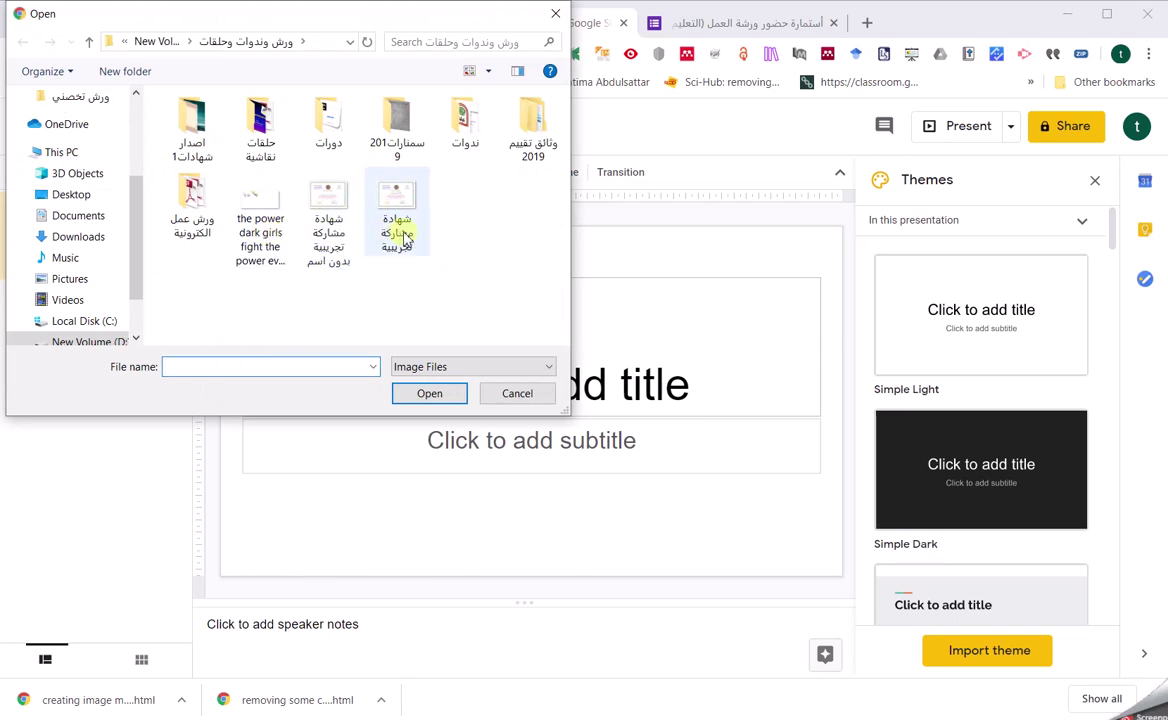
double_click(192, 125)
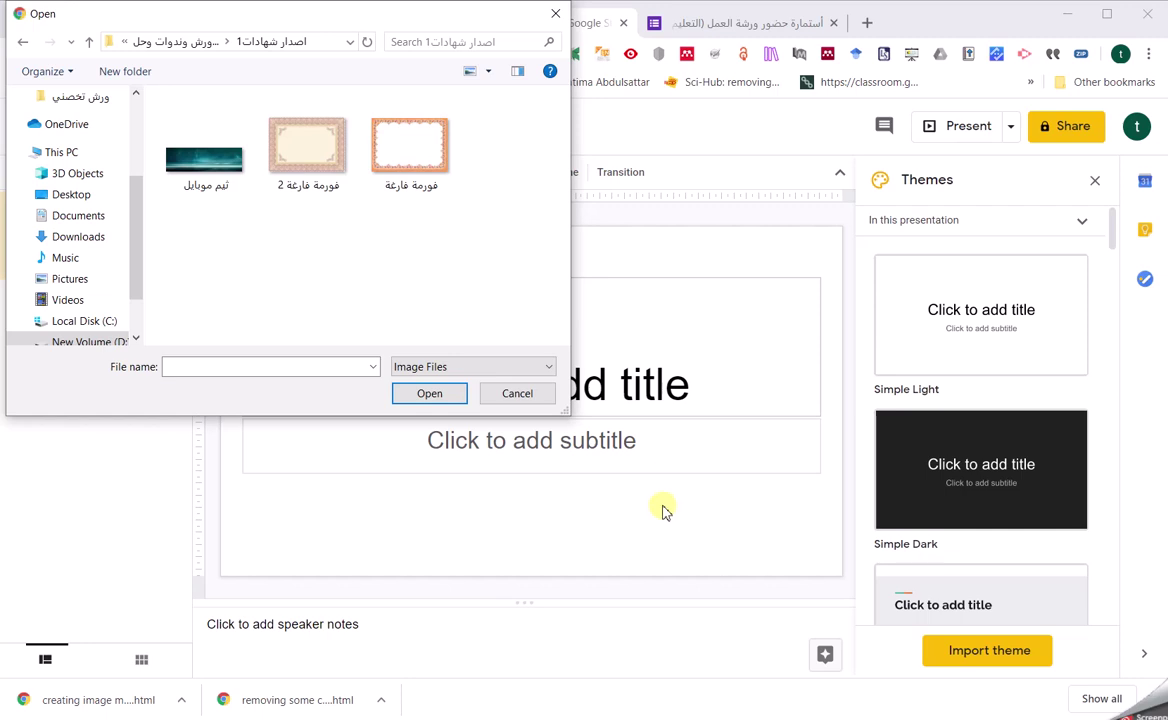
left_click(303, 146)
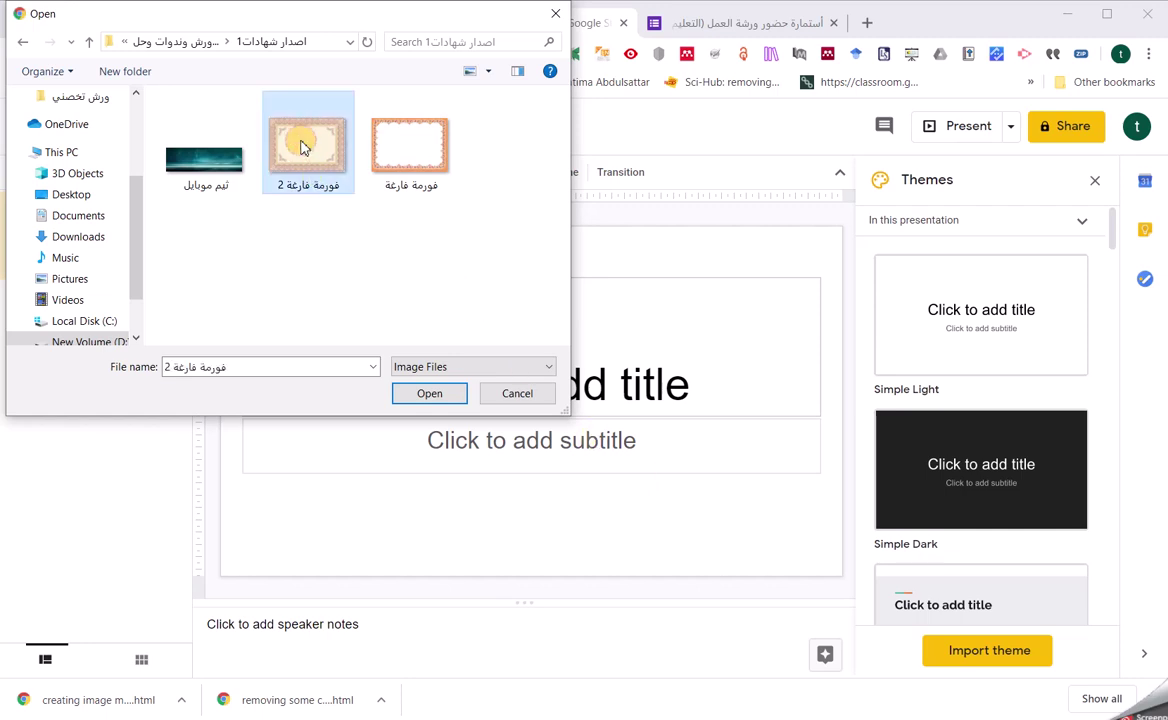
left_click(426, 396)
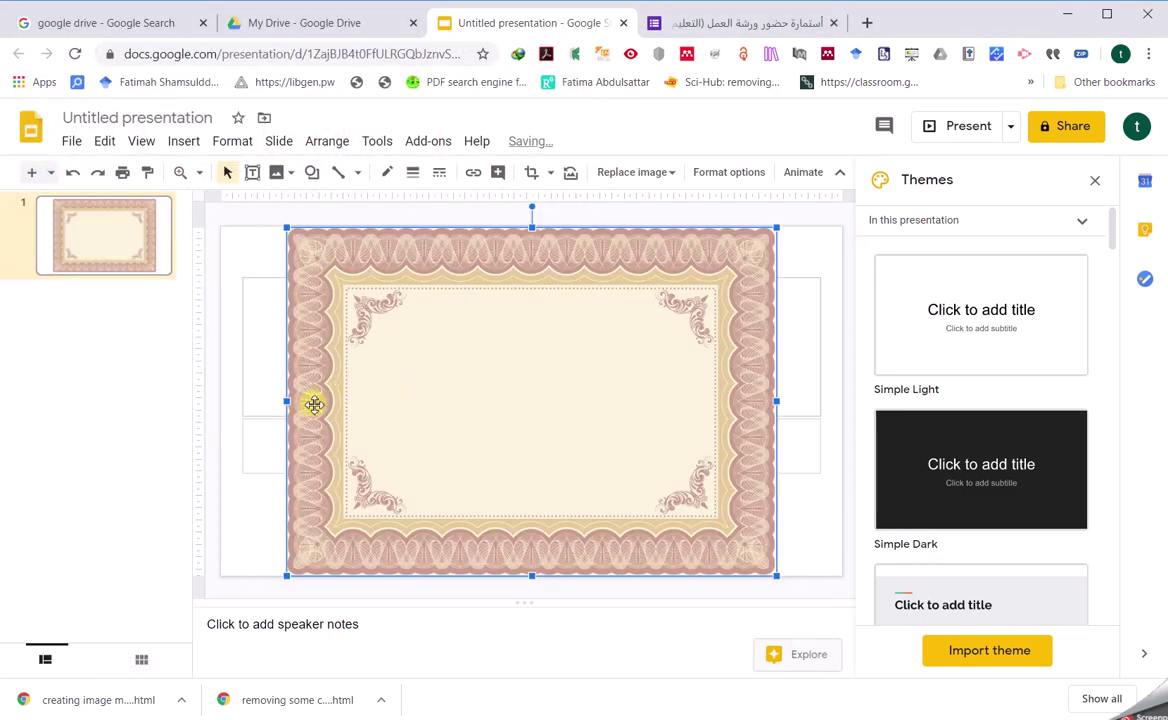
left_click_drag(288, 402, 222, 400)
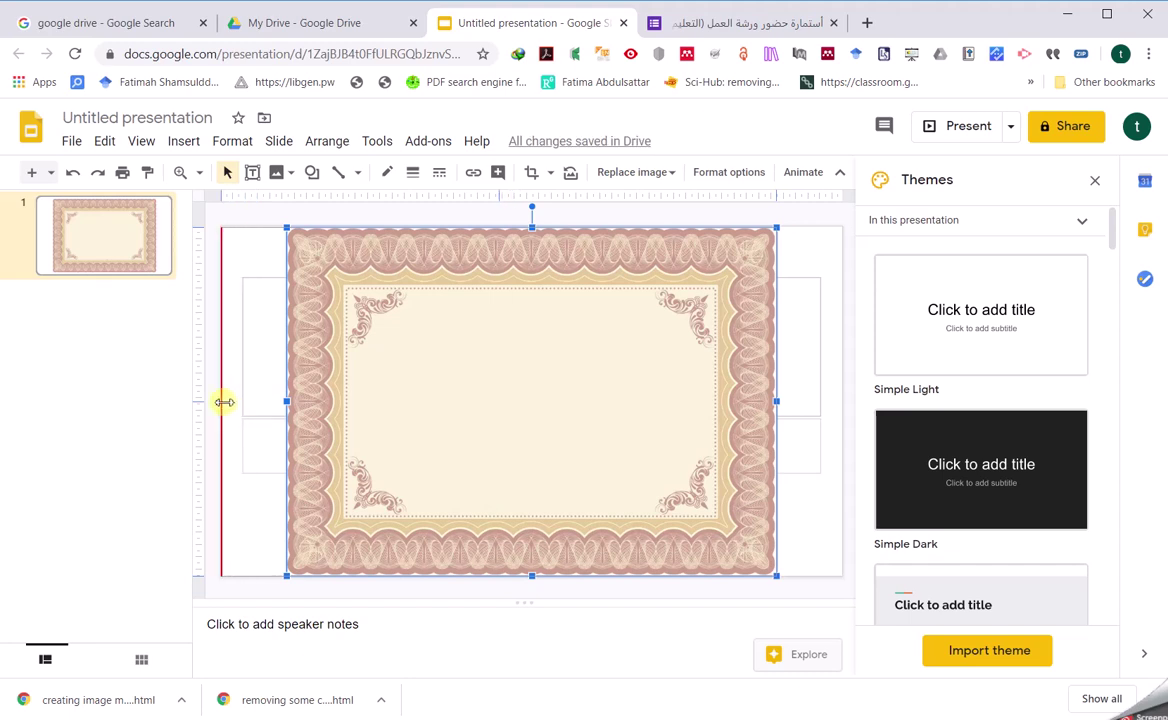
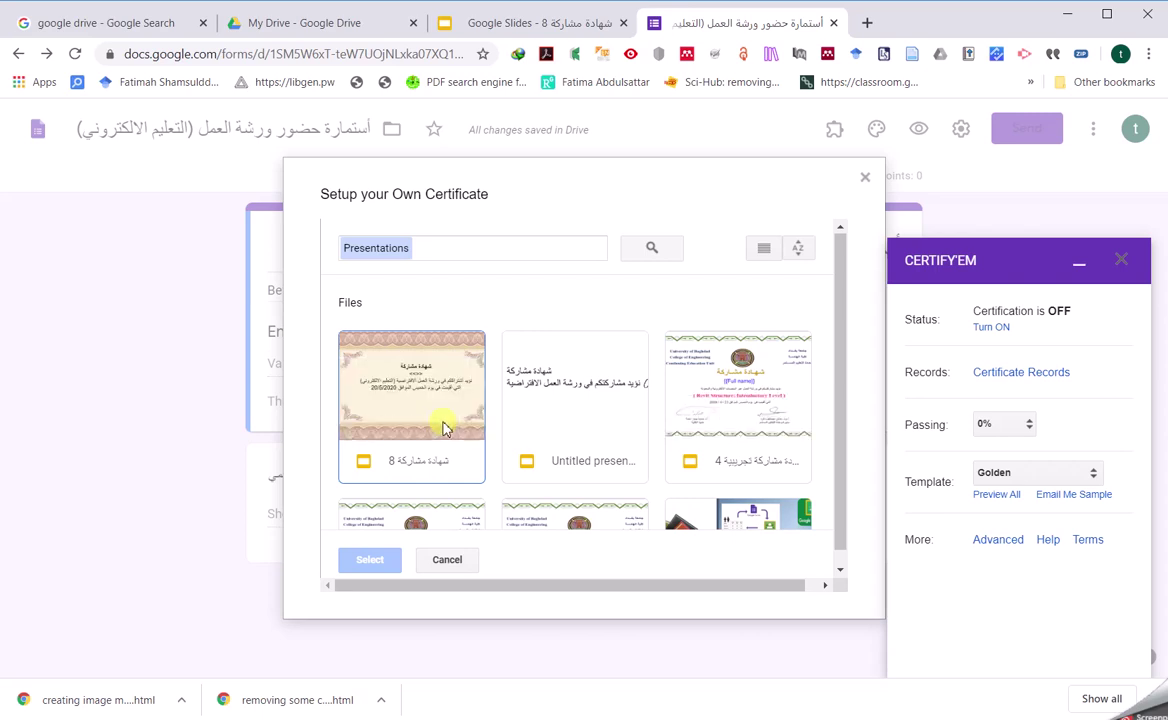
- Save شهادة مشاركة 8 as the Certify'em certificate template, turn certification on, and open Advanced options
left_click(422, 375)
left_click(368, 561)
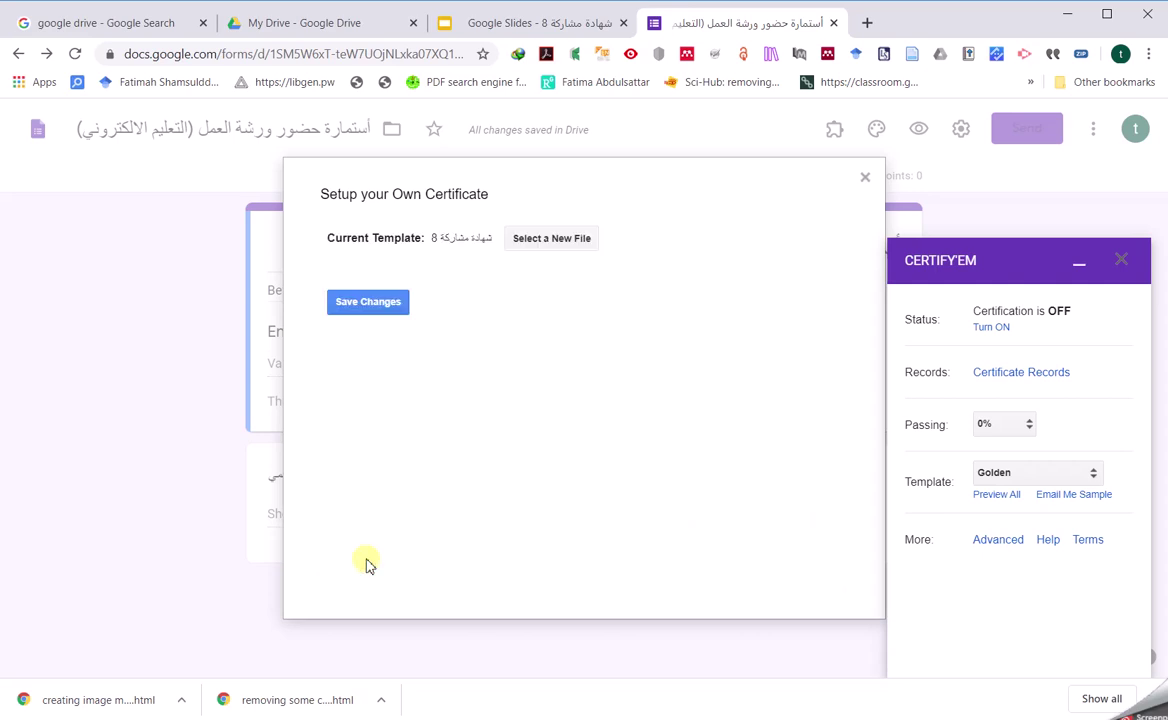
left_click(370, 303)
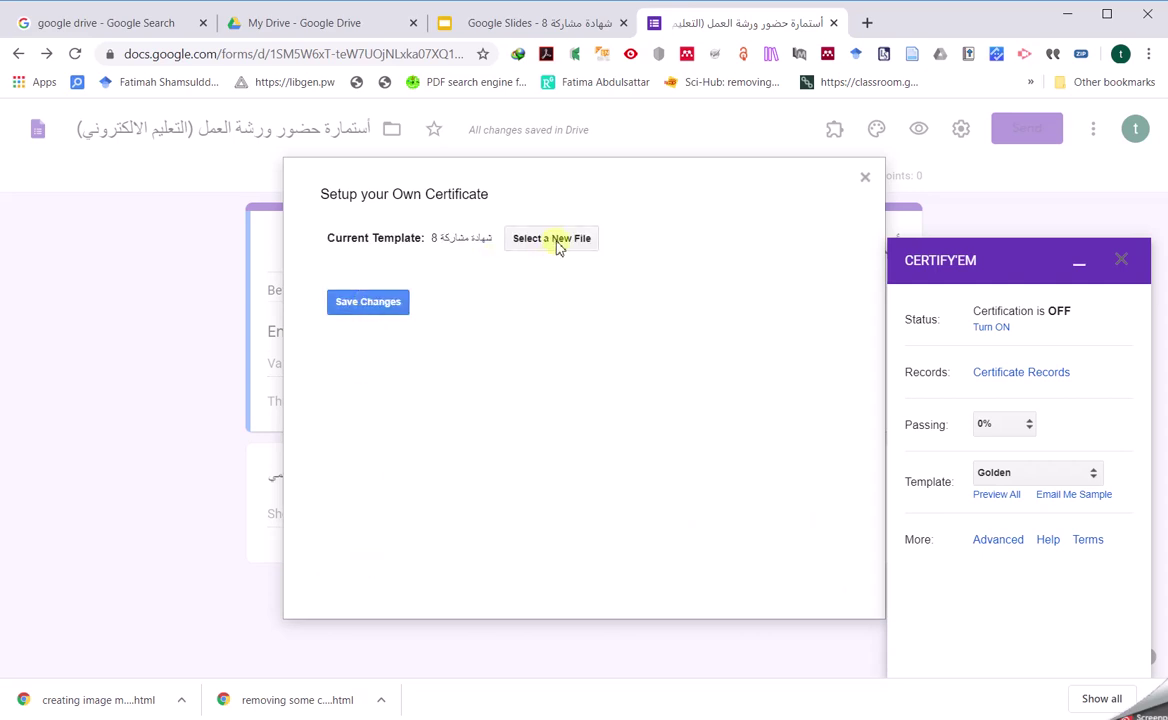
left_click(381, 307)
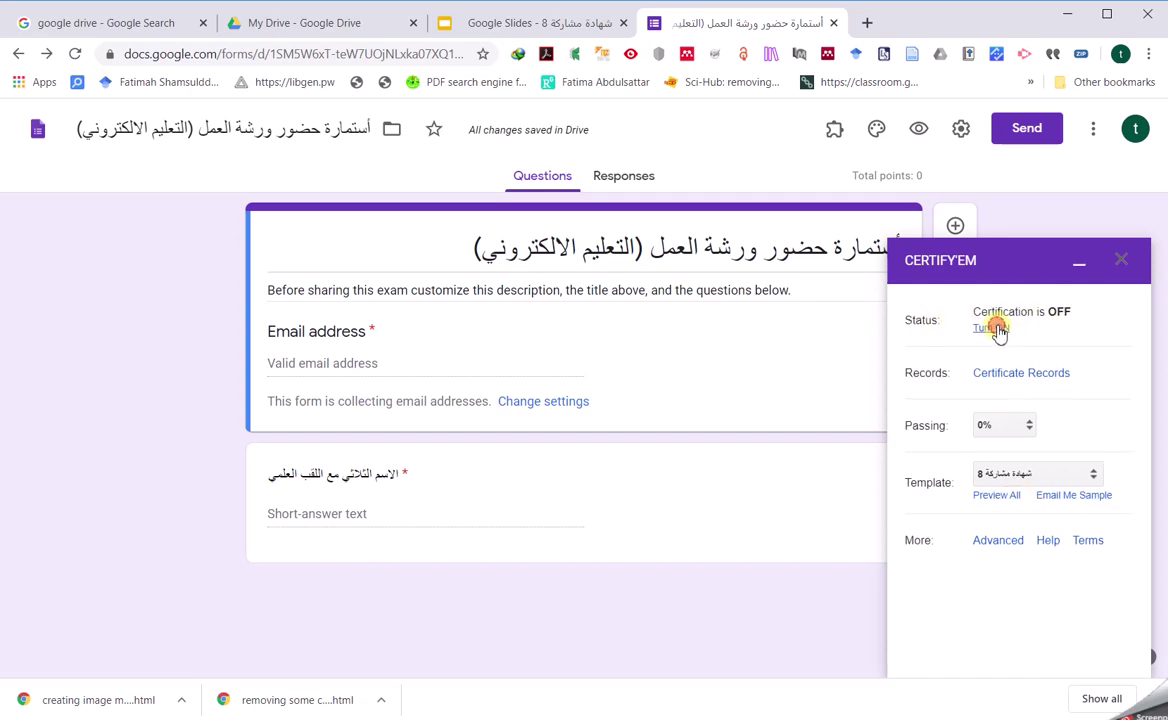
left_click(990, 328)
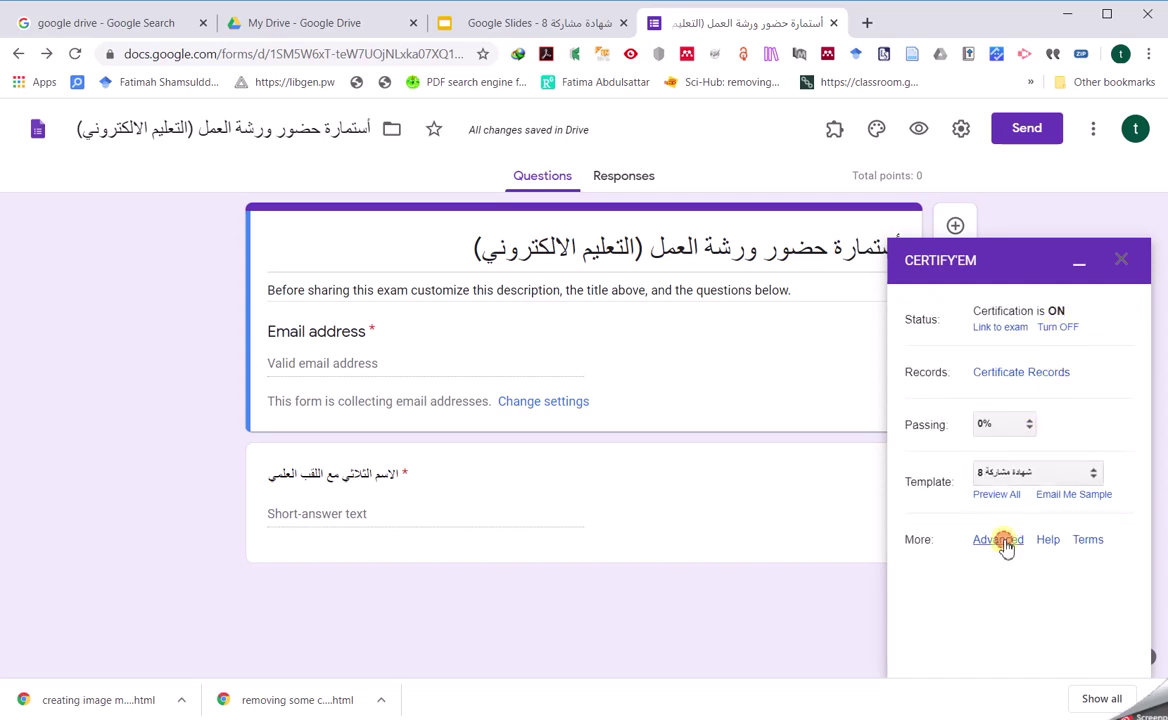
left_click(1002, 542)
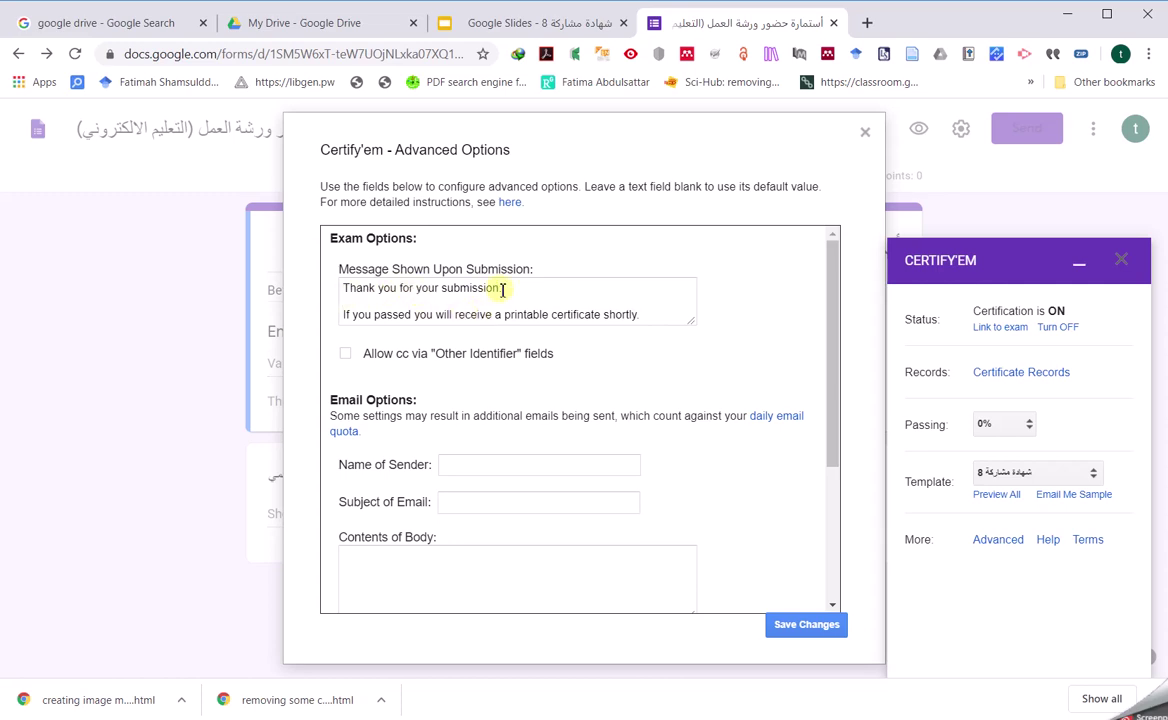
- Replace the default submission message with 'شكرا لاشتراكك في ورشتنا الافتراضية'
left_click_drag(508, 291, 643, 314)
left_click(346, 298)
type("شك")
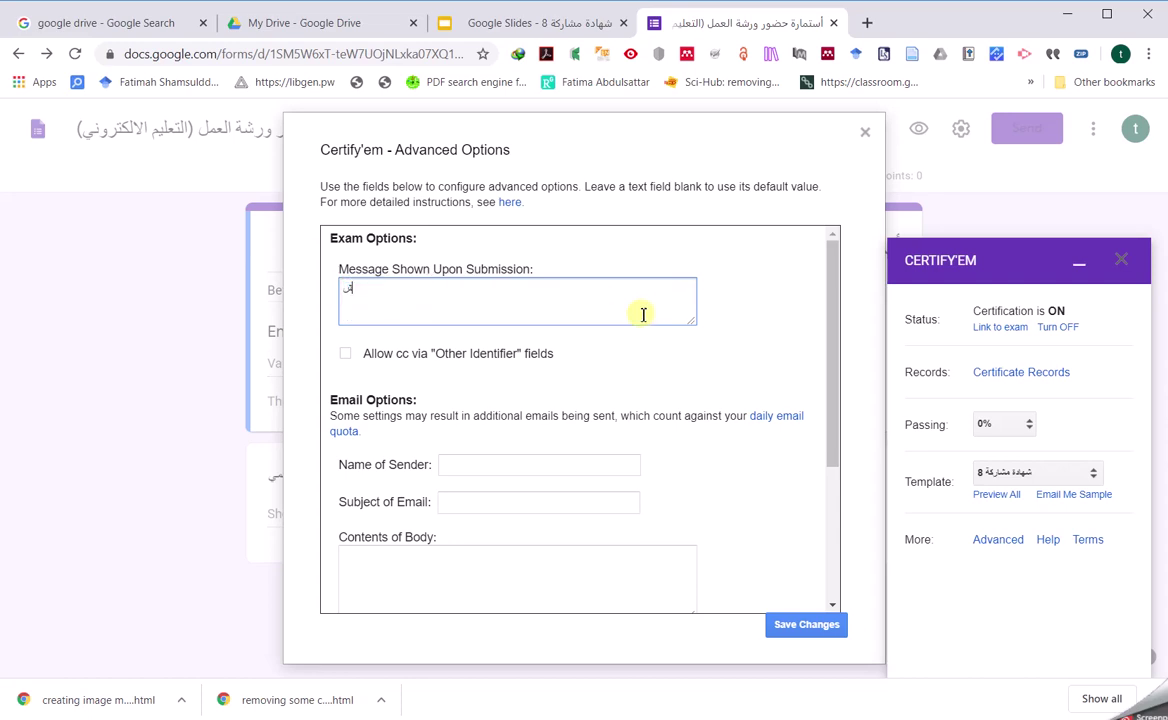
type("را")
type(" ل")
type("ا")
type("شتراكك في")
type(" ورشتنا")
type(" الافتراض")
type("ية")
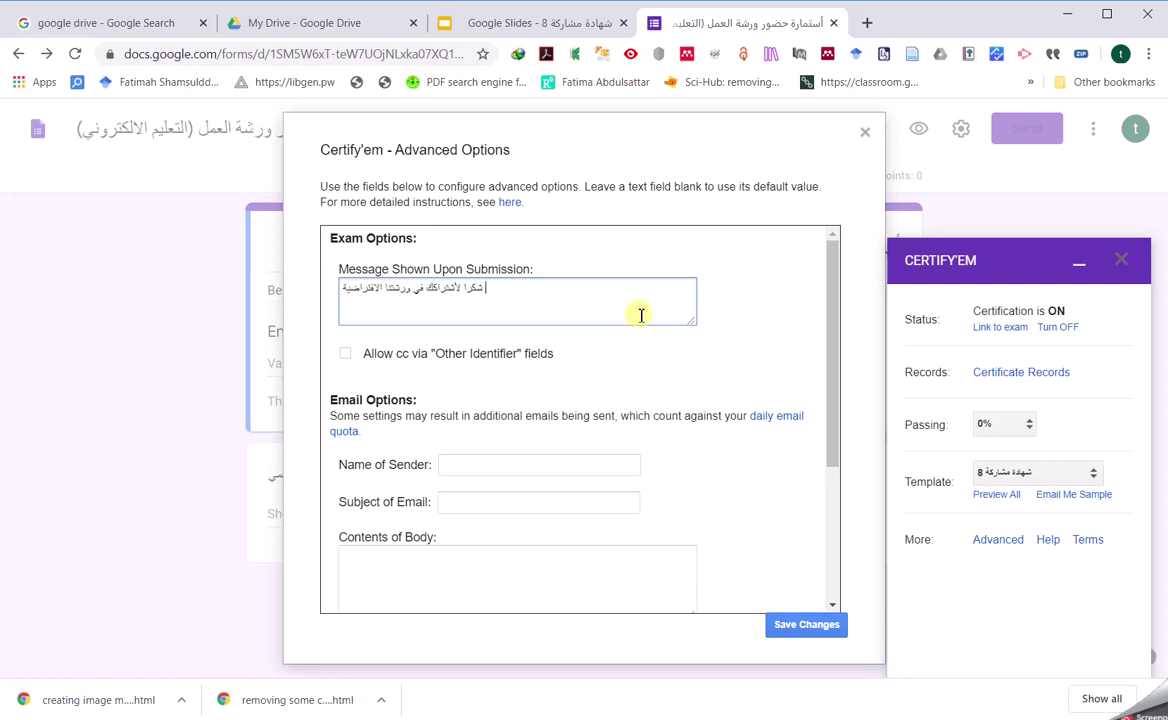
- Set the sender name to 'شعبة التعليم الالكتروني'
left_click(465, 468)
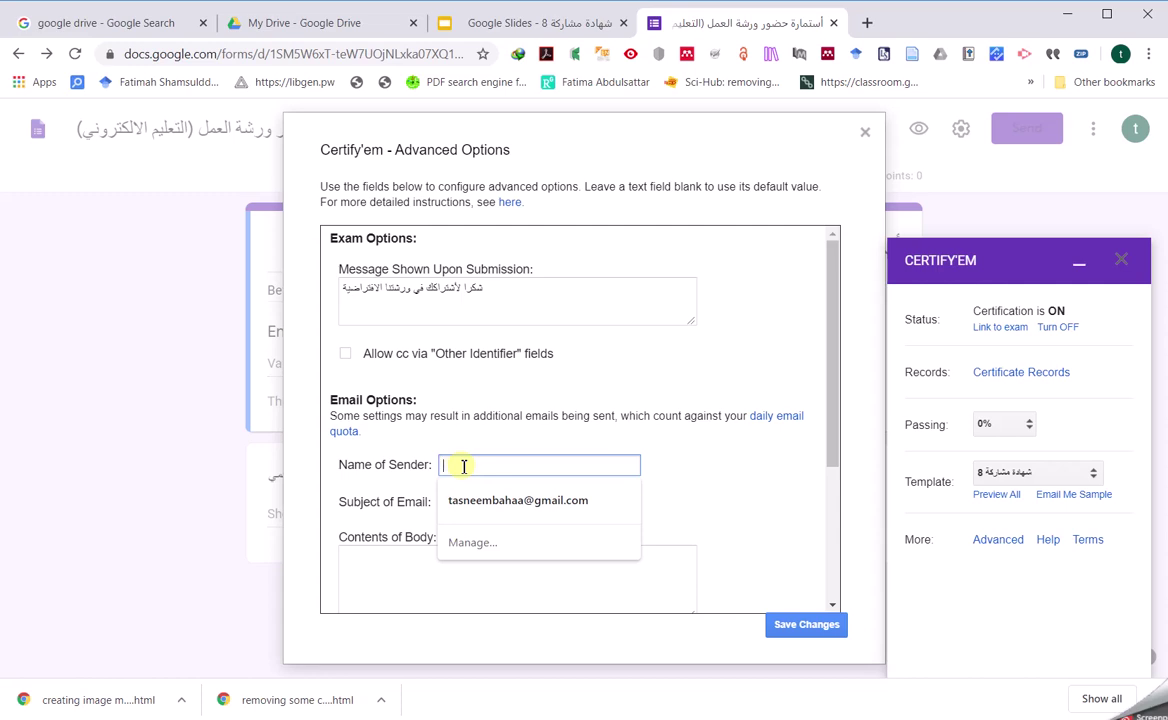
type("ا")
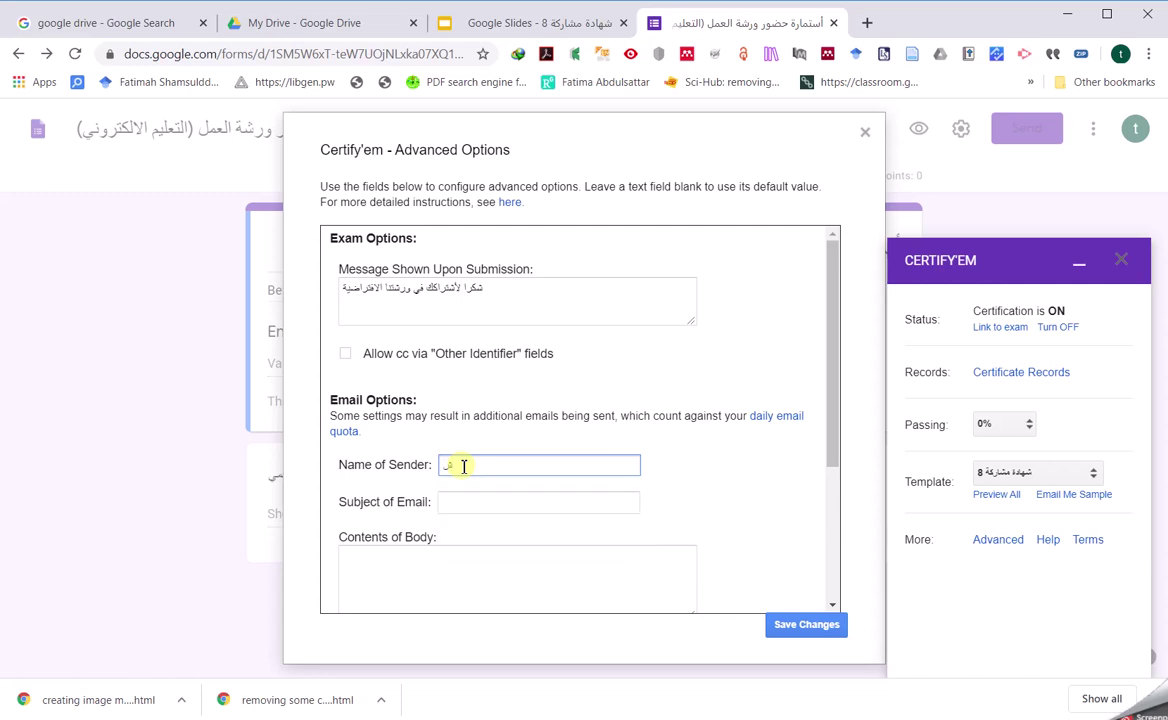
type("عبة التعليم الالكتروني")
key("BackSpace")
type("ي")
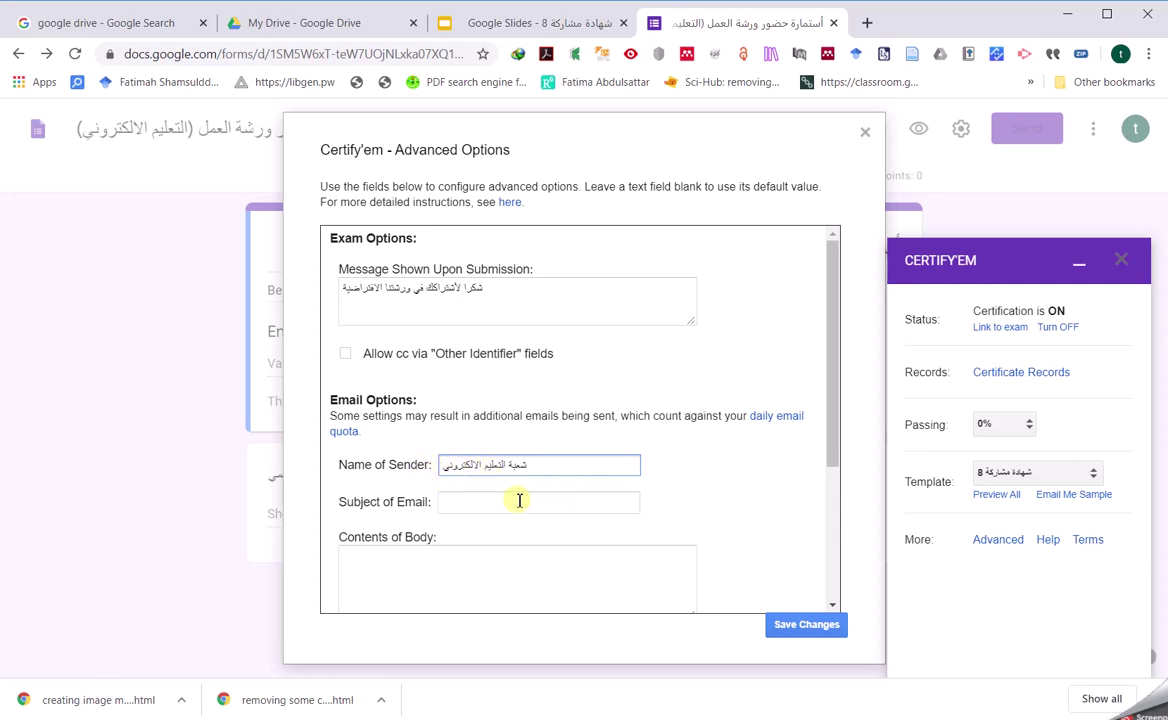
- Set the email subject 'شهادة مشاركة في ورشة' and an Arabic thank-you body, then save
left_click(484, 503)
type("ش")
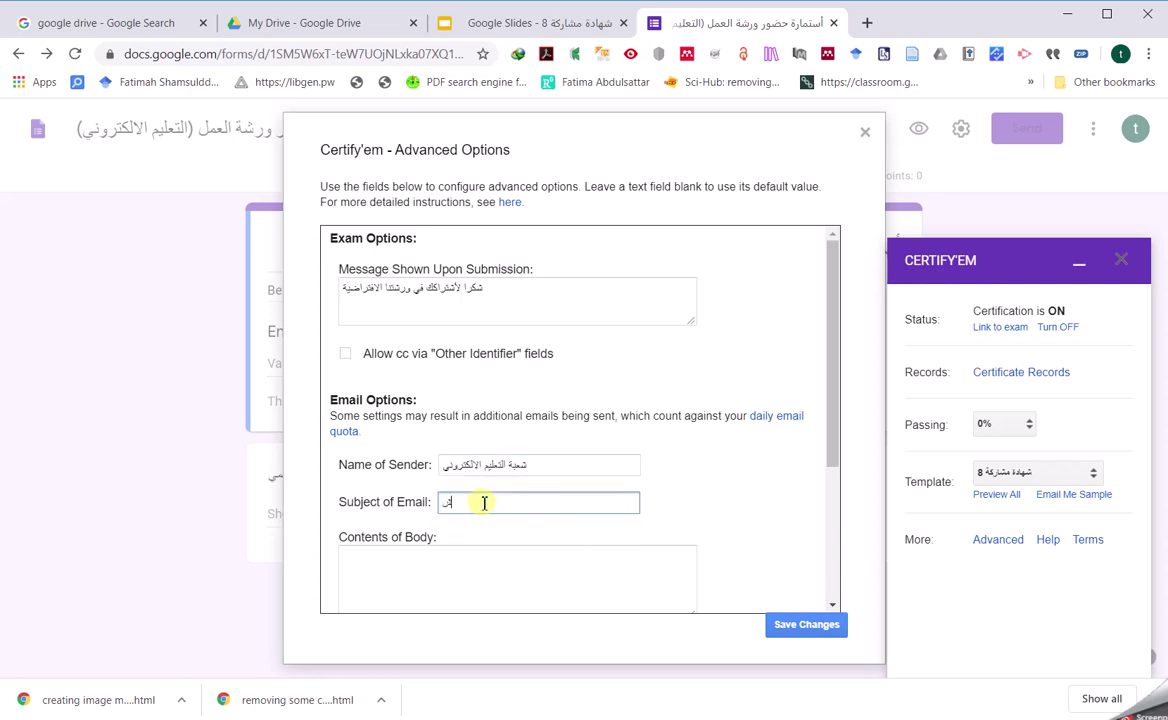
type("هادة مشاركة في ورشة")
left_click(379, 561)
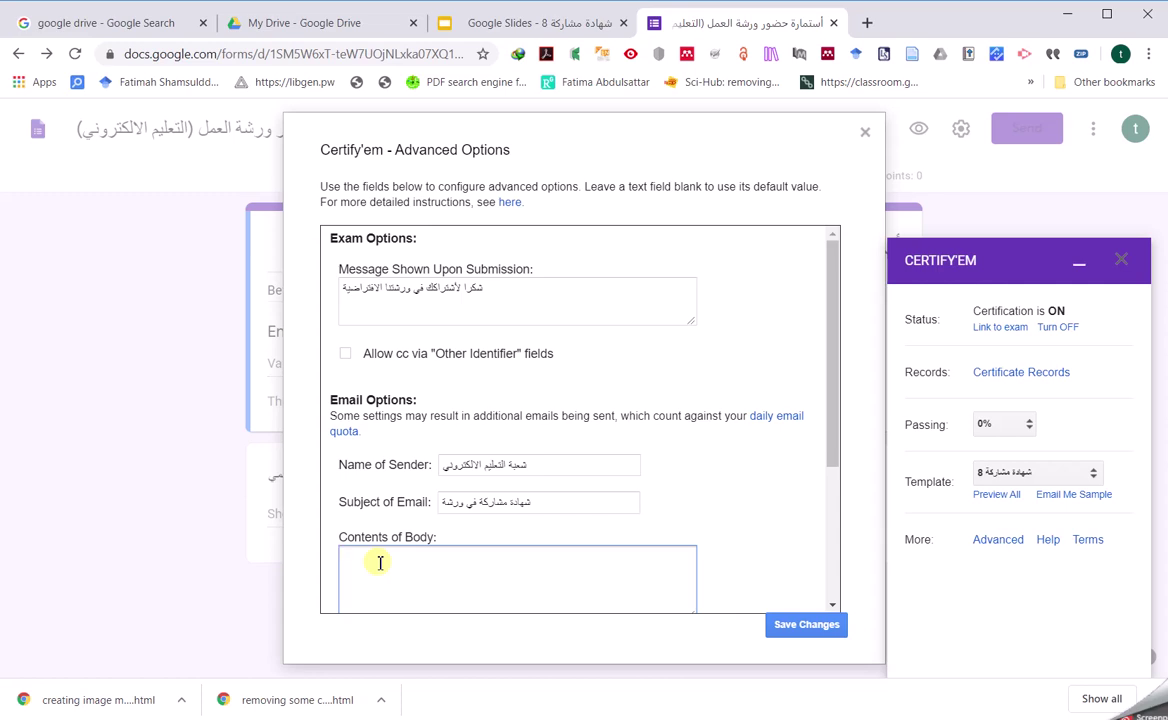
type("شكرا لانضمامك في ورشتنا التعلي أن تكون")
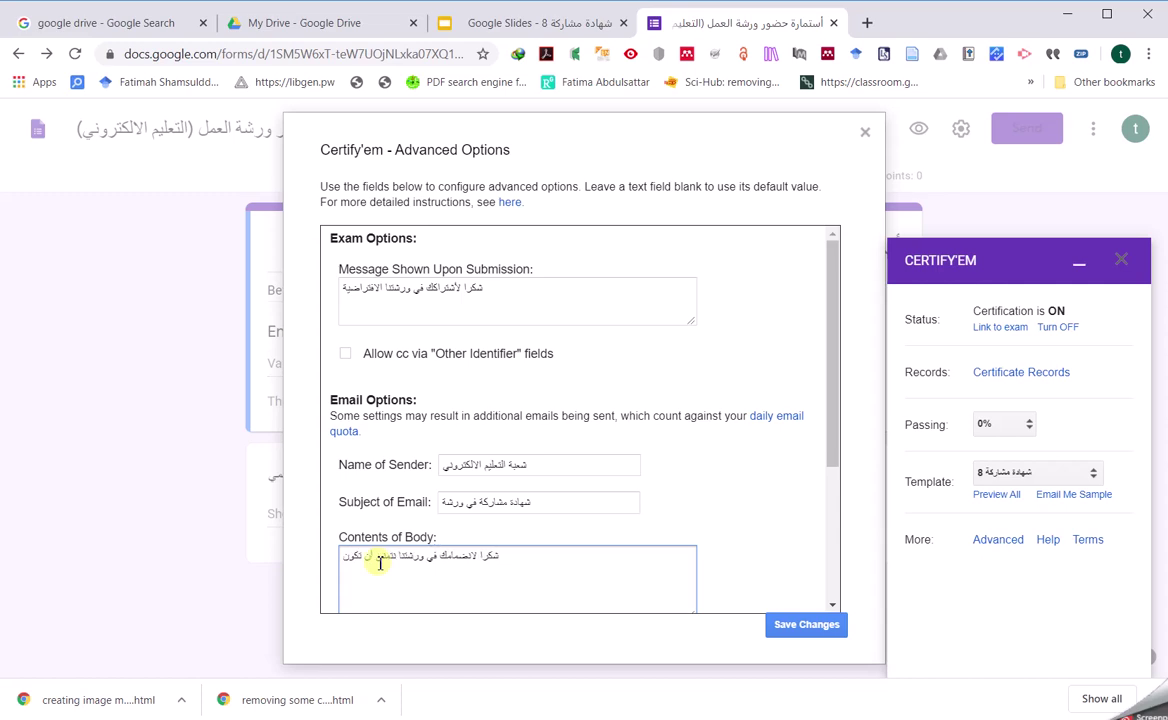
key("BackSpace")
key("BackSpace")
key("BackSpace")
key("BackSpace")
key("BackSpace")
key("BackSpace")
key("BackSpace")
key("BackSpace")
key("BackSpace")
key("BackSpace")
key("BackSpace")
key("BackSpace")
key("BackSpace")
key("BackSpace")
type("نتمنى أن تكونوا قد")
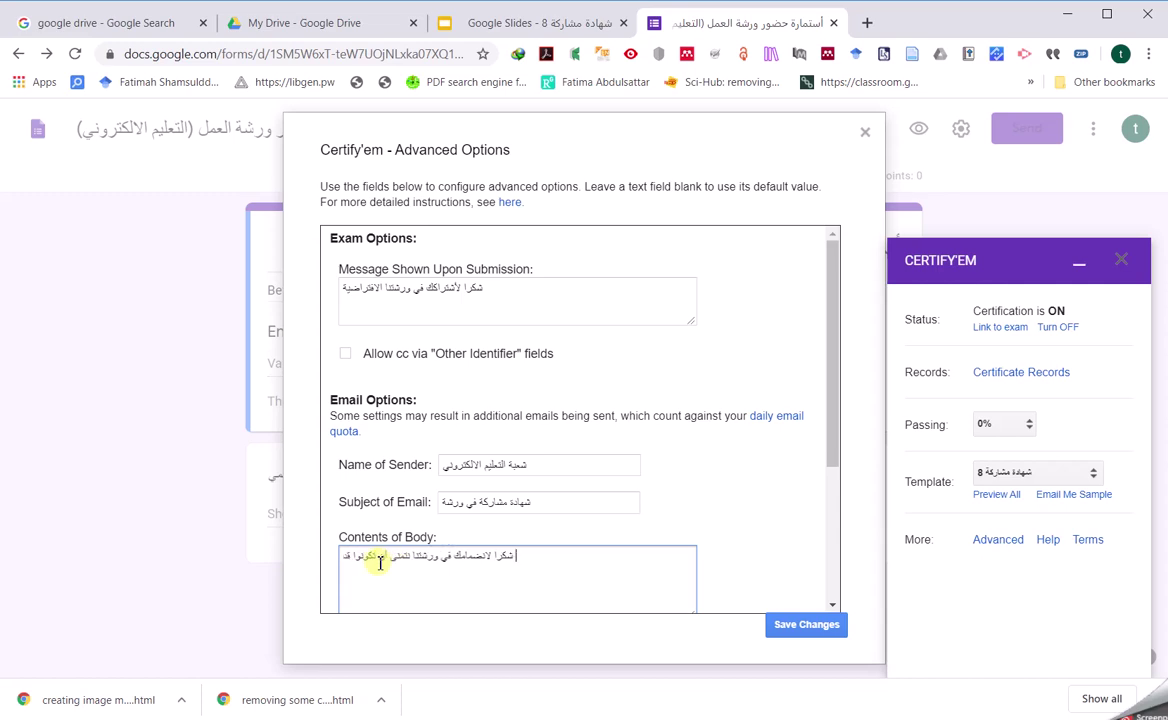
type(" استف")
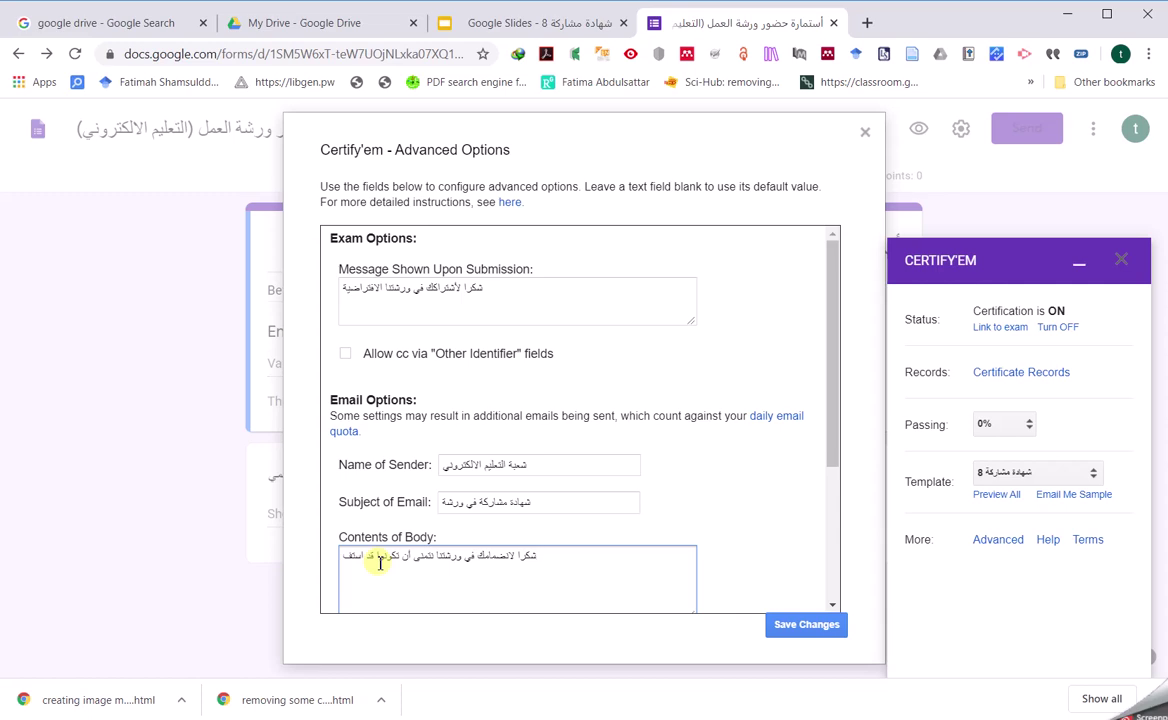
type("دتم منه")
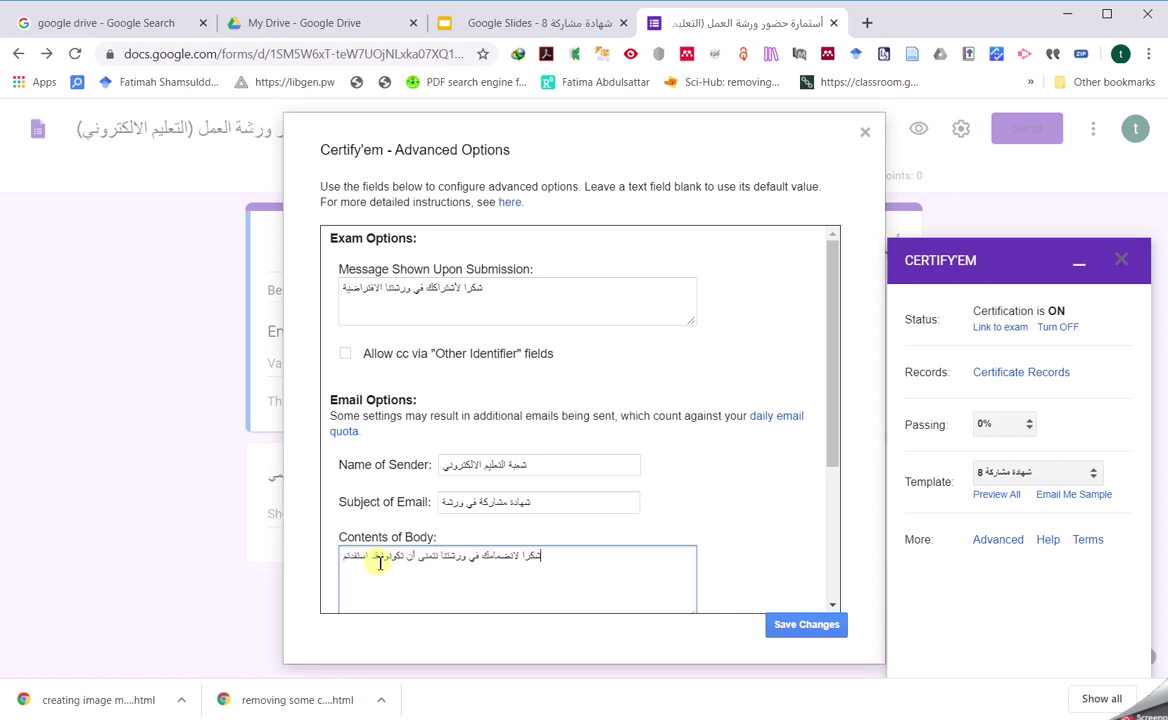
type("ا")
left_click(647, 563)
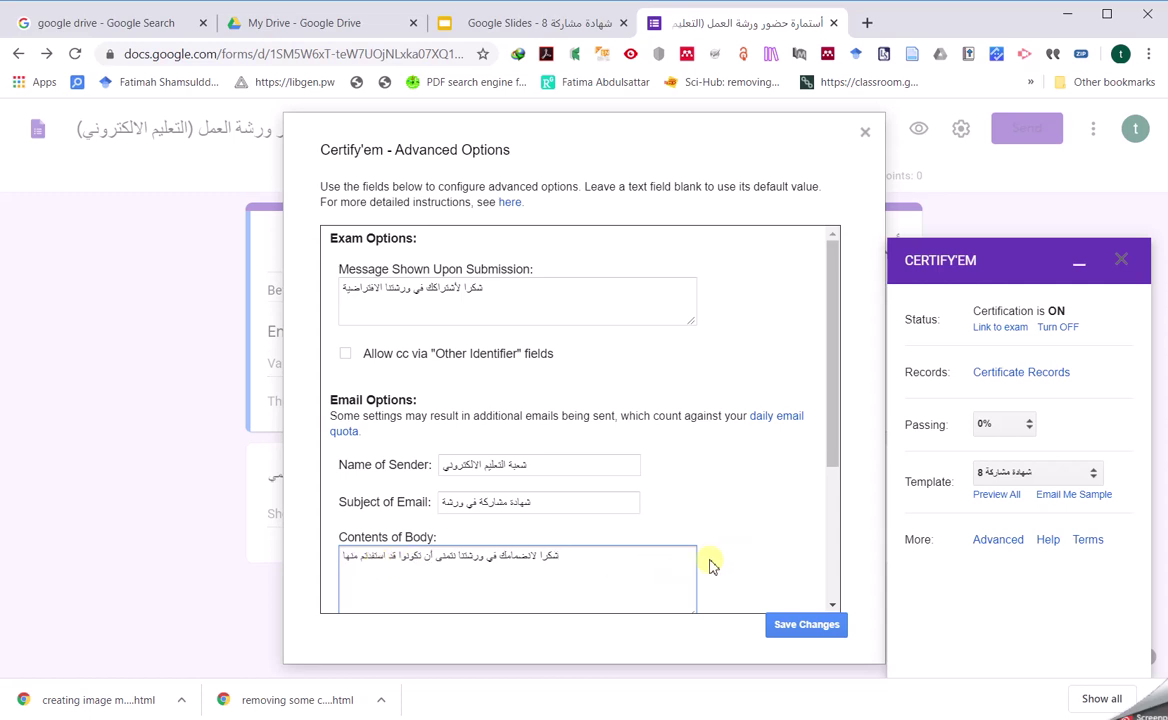
left_click(815, 628)
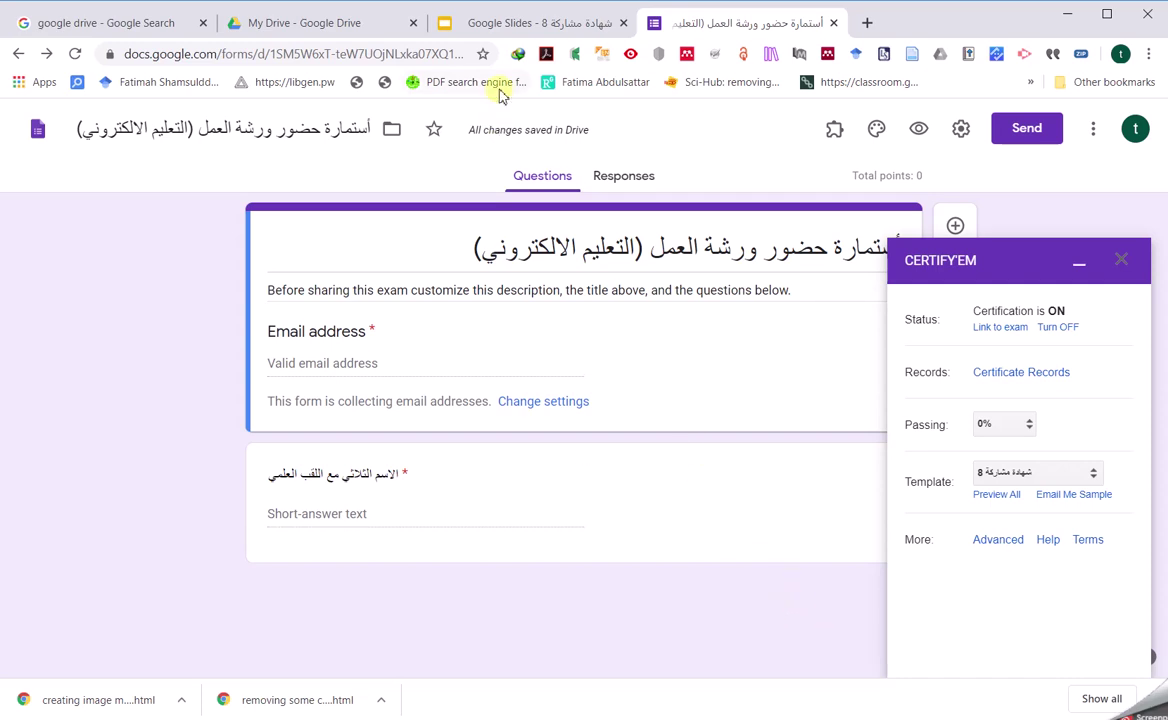
left_click(528, 26)
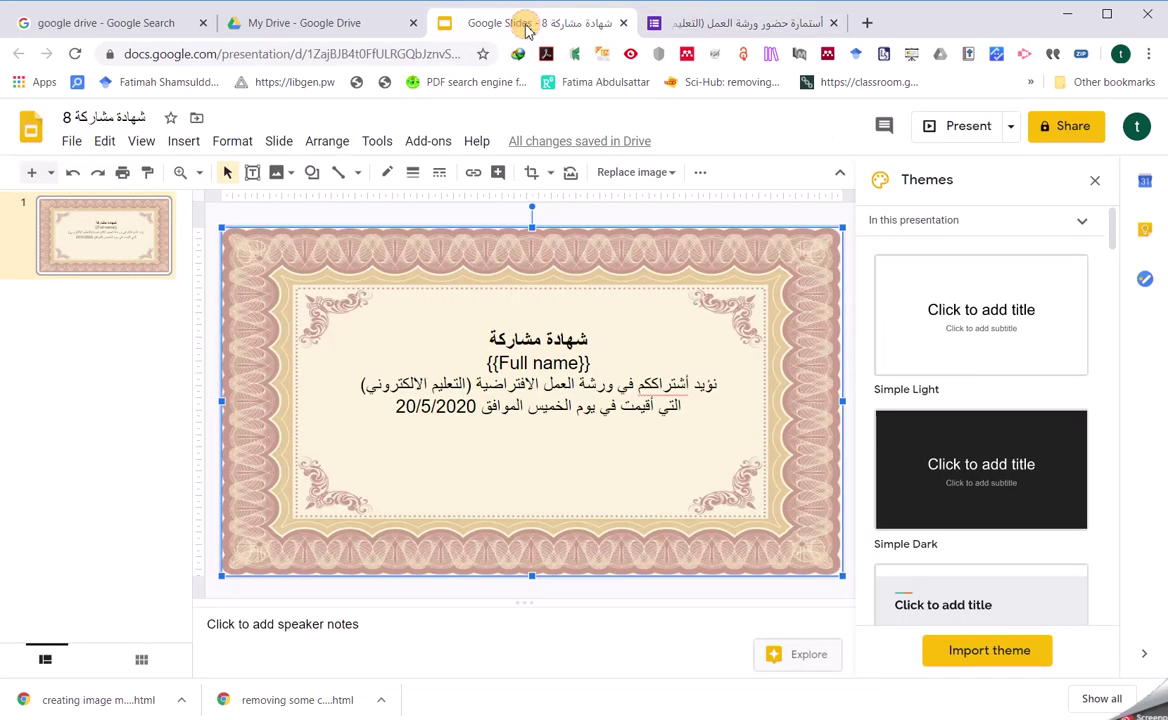
left_click(728, 23)
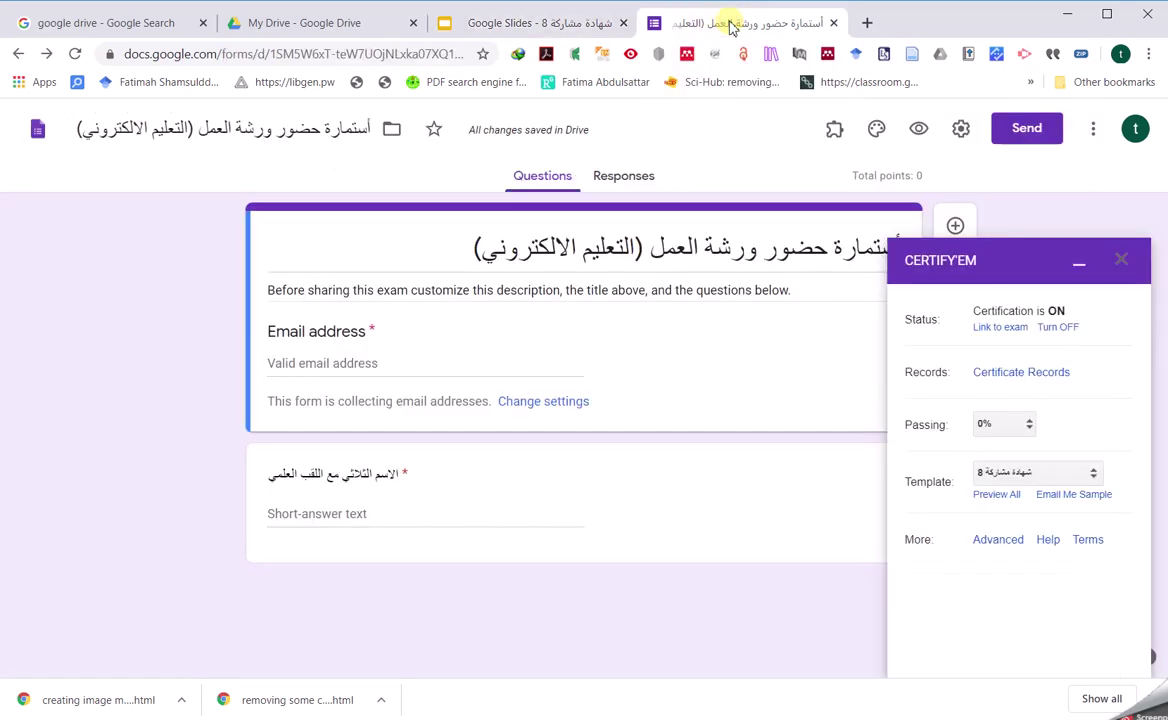
left_click(532, 25)
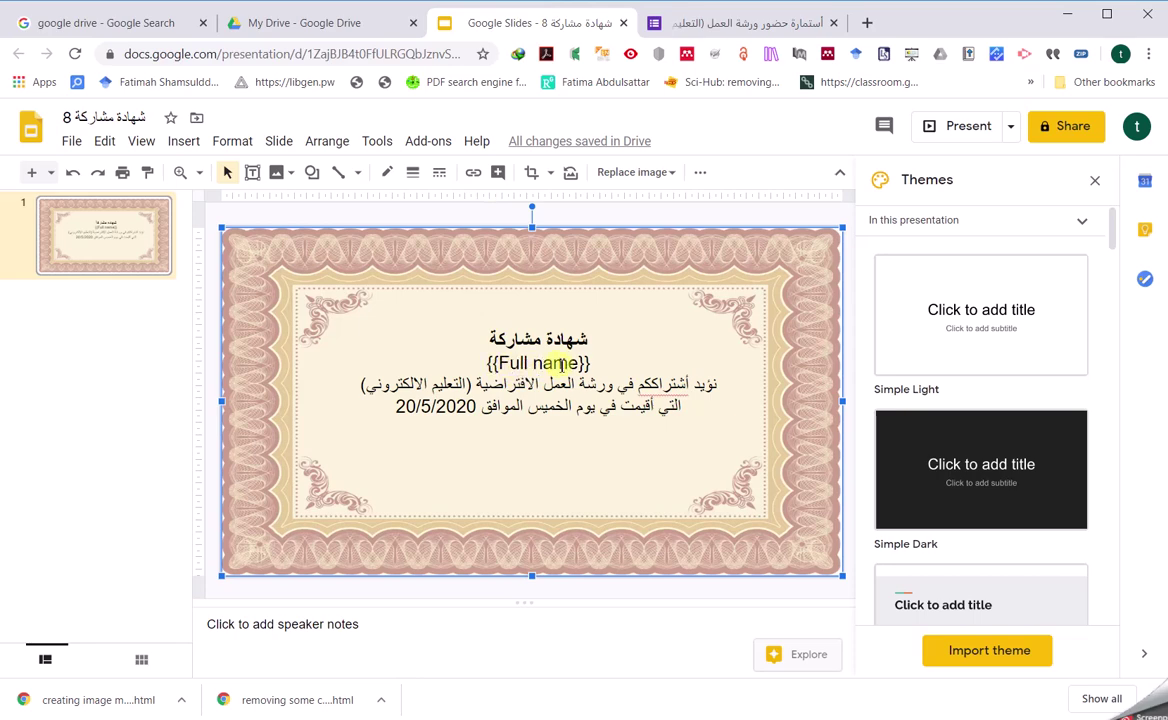
left_click(748, 22)
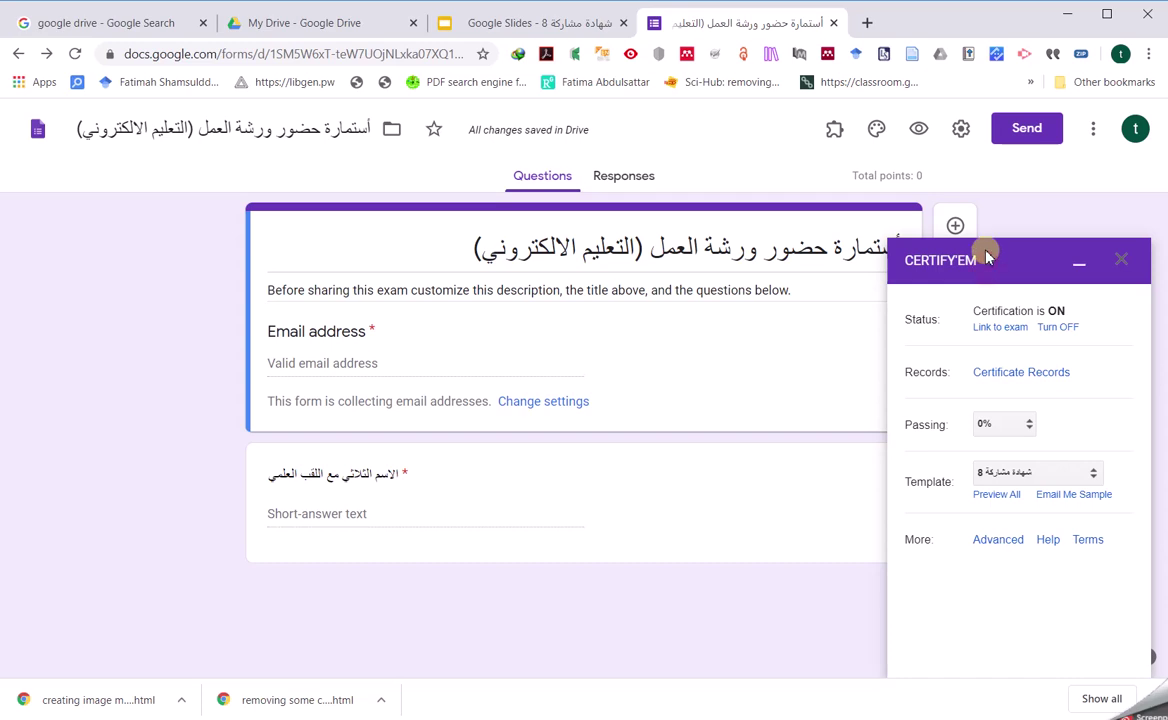
- Submit a test response on the live form with the saved email and participant's titled full name
left_click(998, 328)
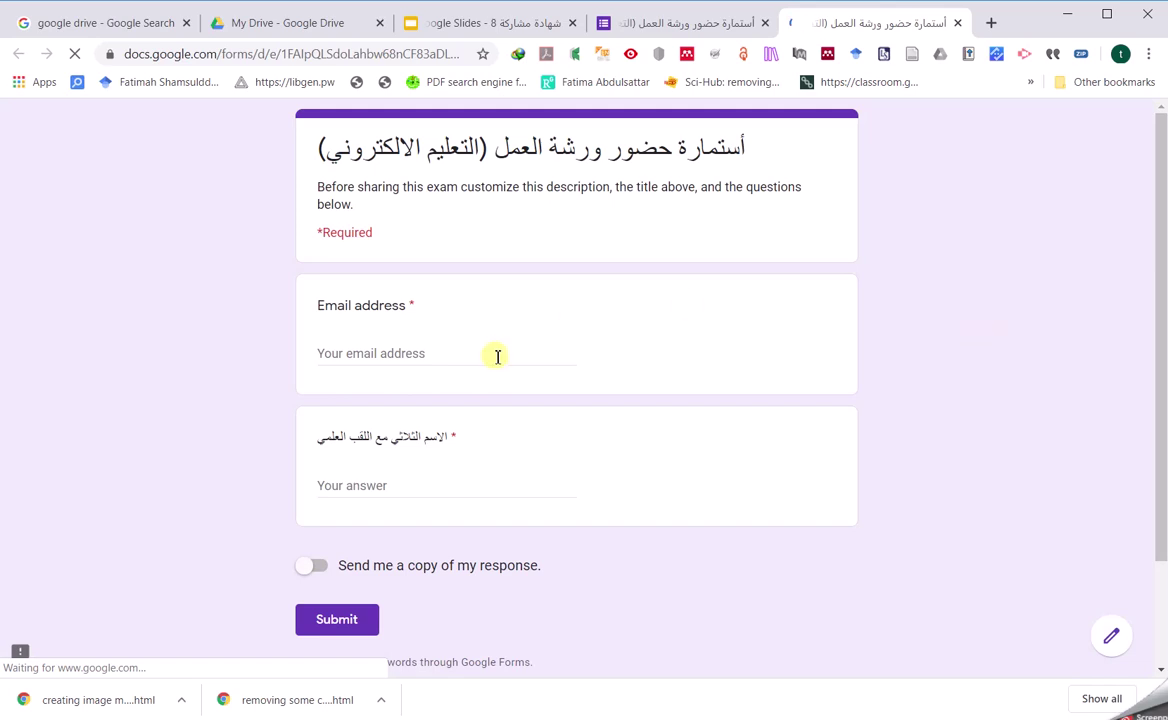
left_click(345, 351)
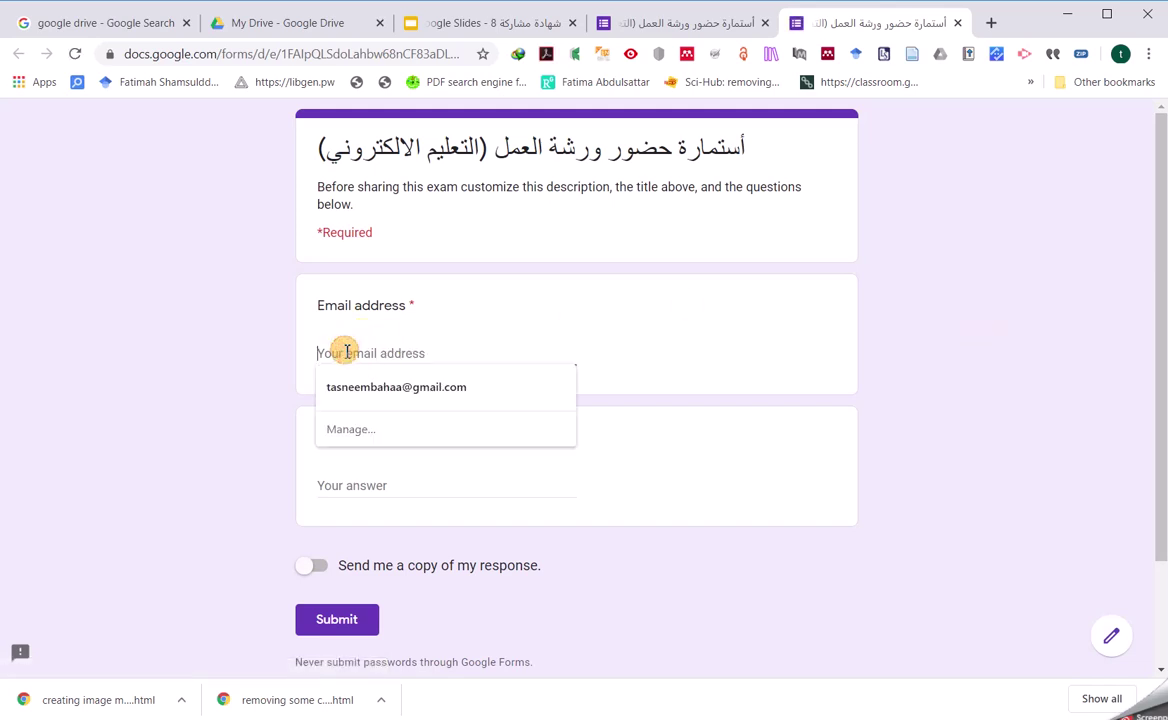
left_click(384, 387)
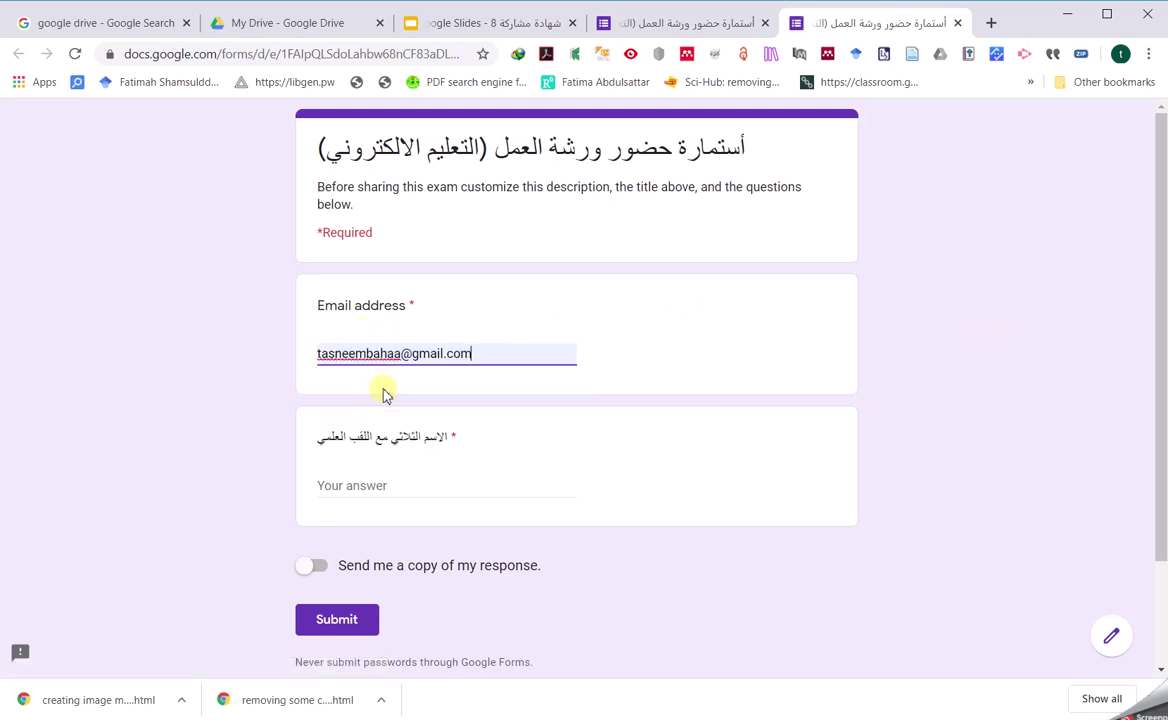
left_click(380, 483)
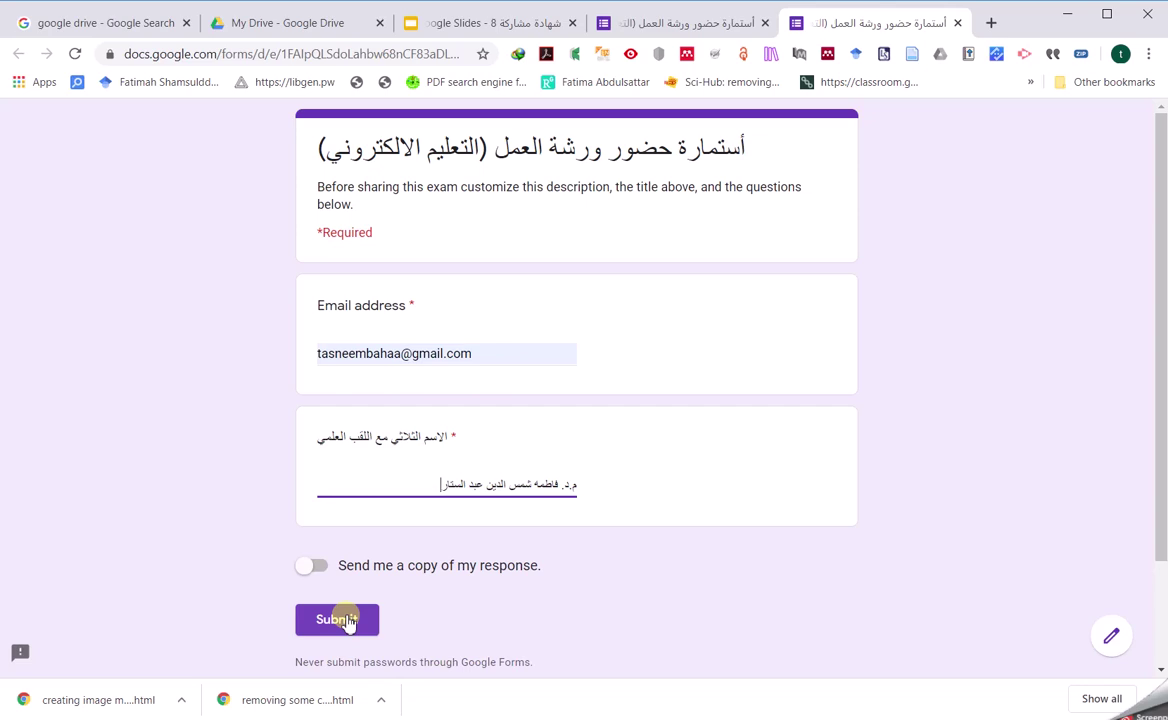
left_click(346, 620)
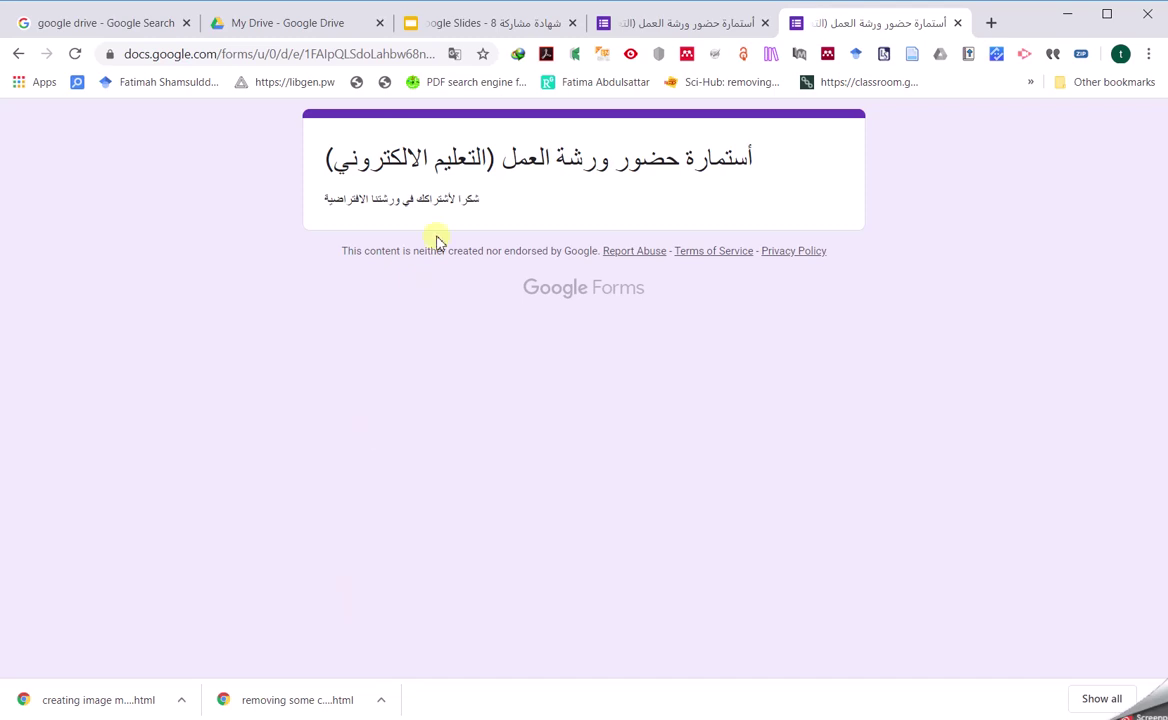
- Return to the form editor and review the one response in the Responses summary
left_click(667, 24)
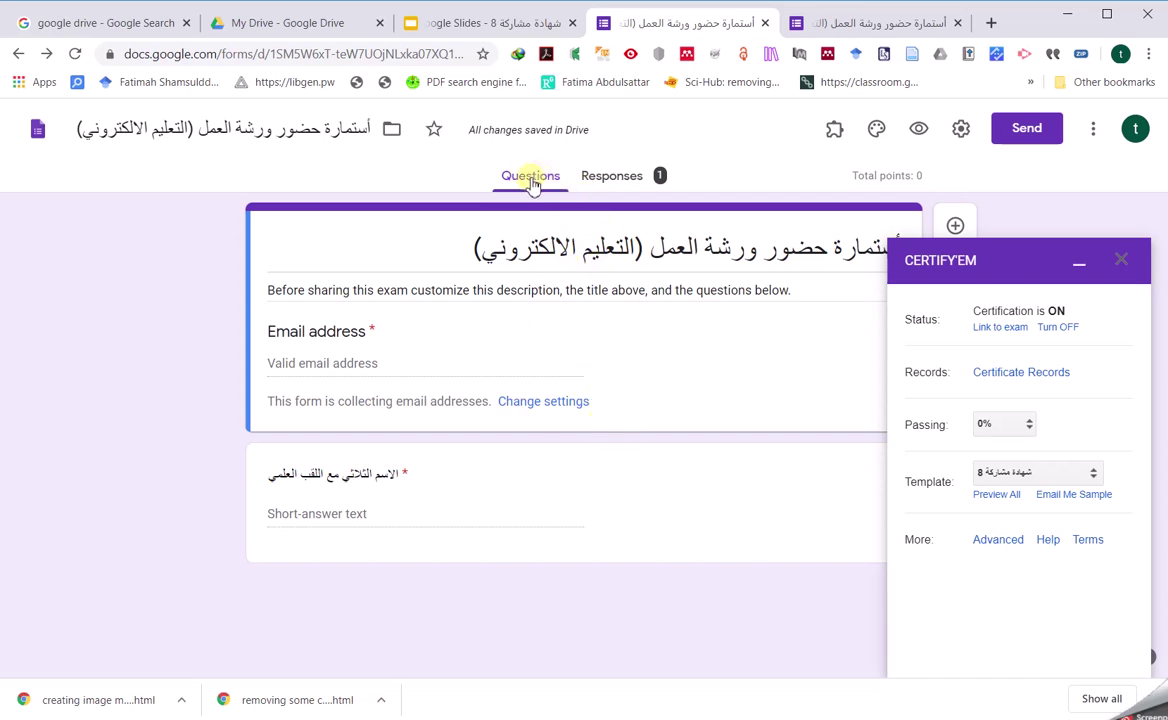
left_click(618, 179)
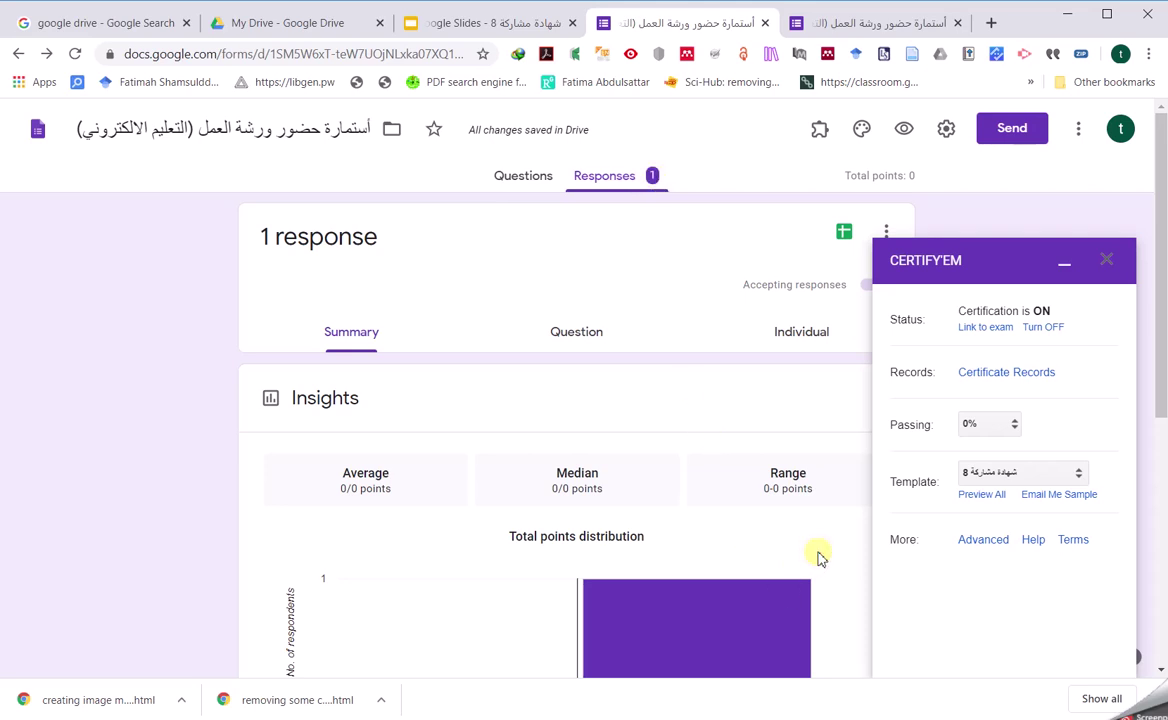
scroll(816, 556, "down", 1)
scroll(816, 556, "down", 4)
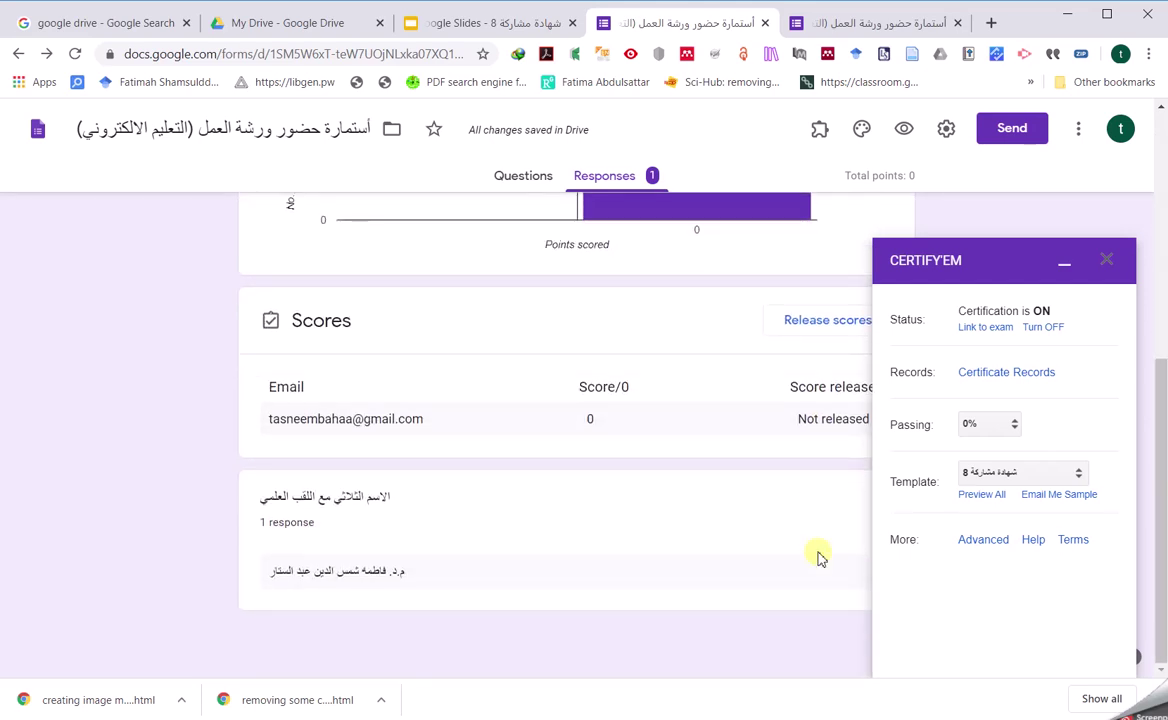
scroll(816, 556, "up", 5)
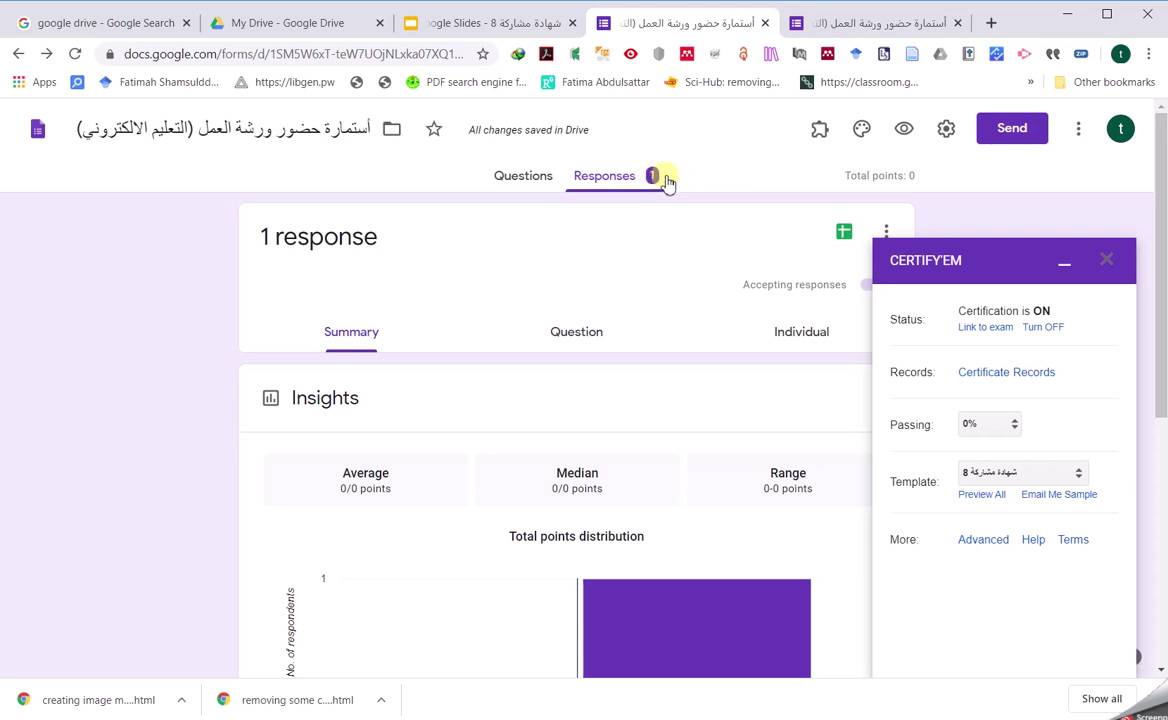
- Create a new linked responses spreadsheet, then open the newly arrived certificate email in Mail
left_click(845, 233)
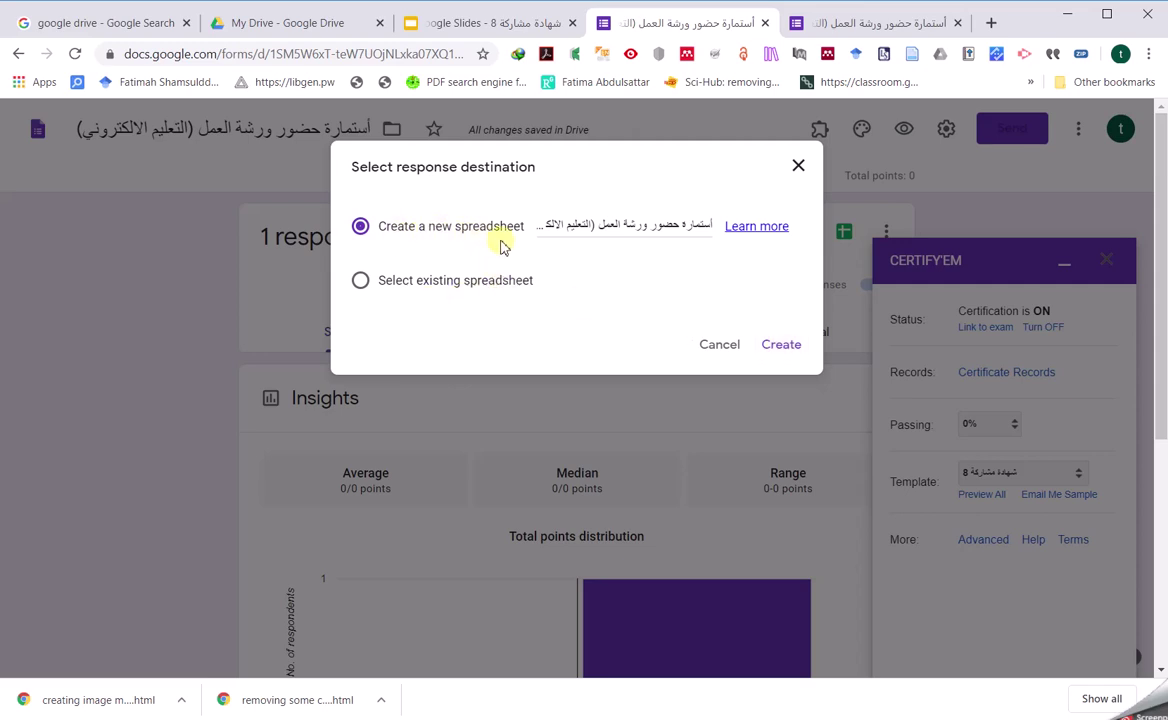
left_click(782, 348)
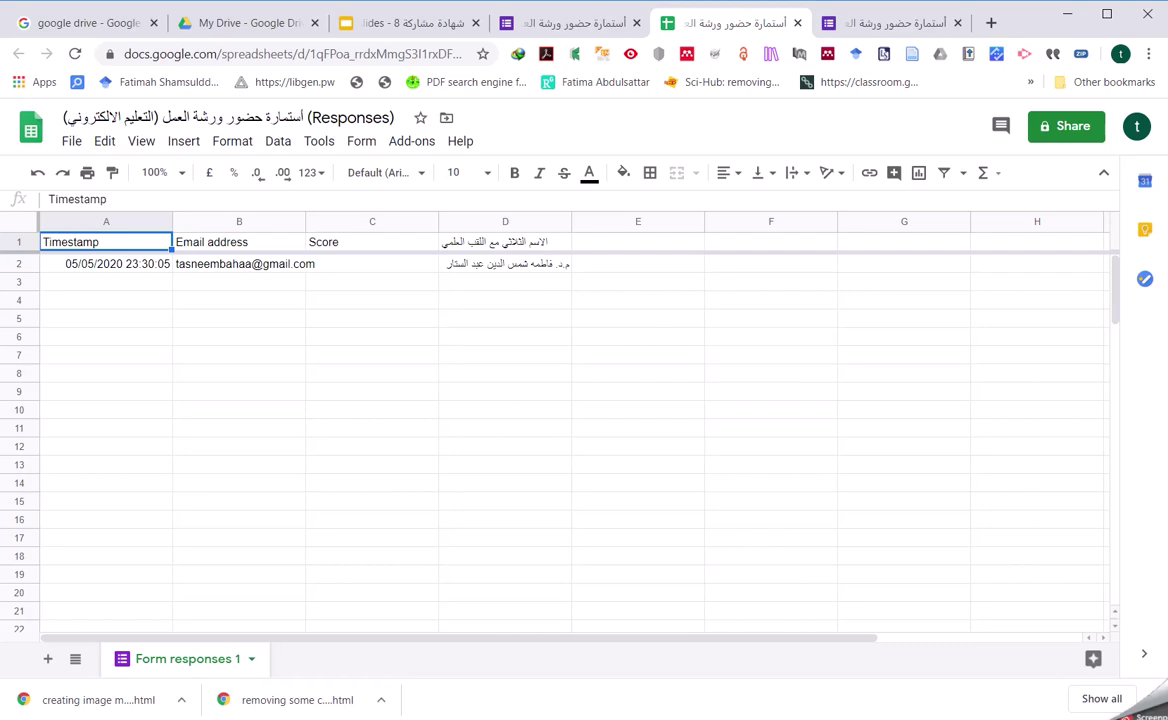
key("alt+Tab")
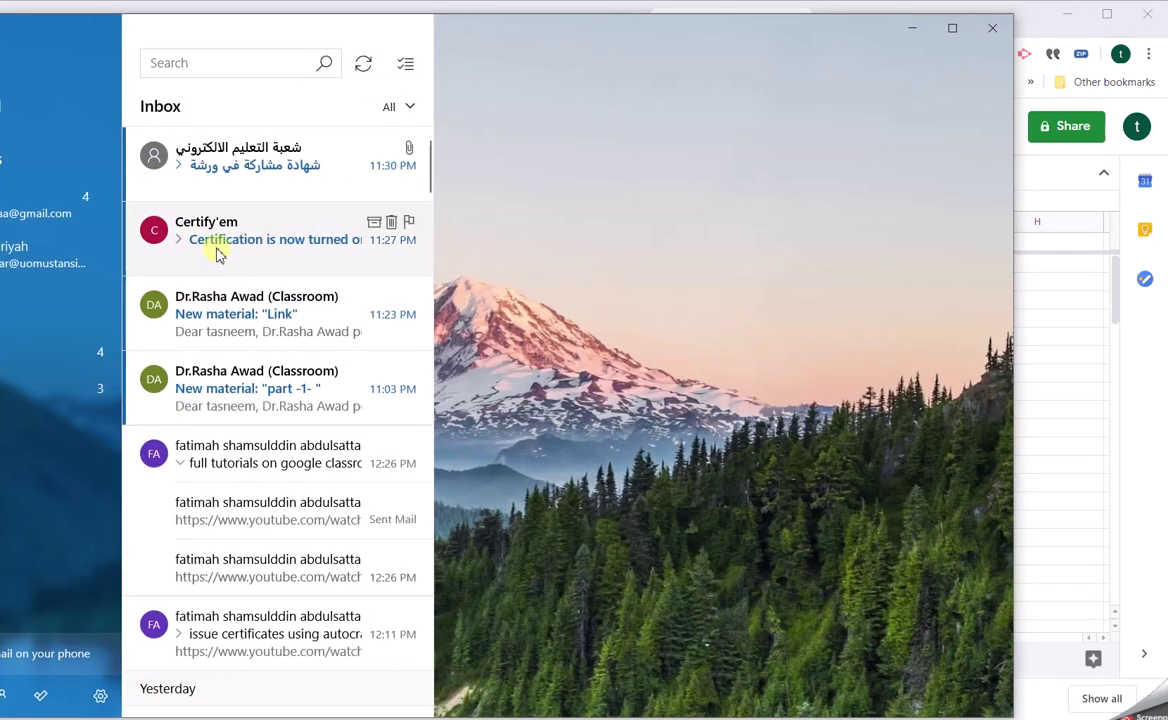
left_click(238, 158)
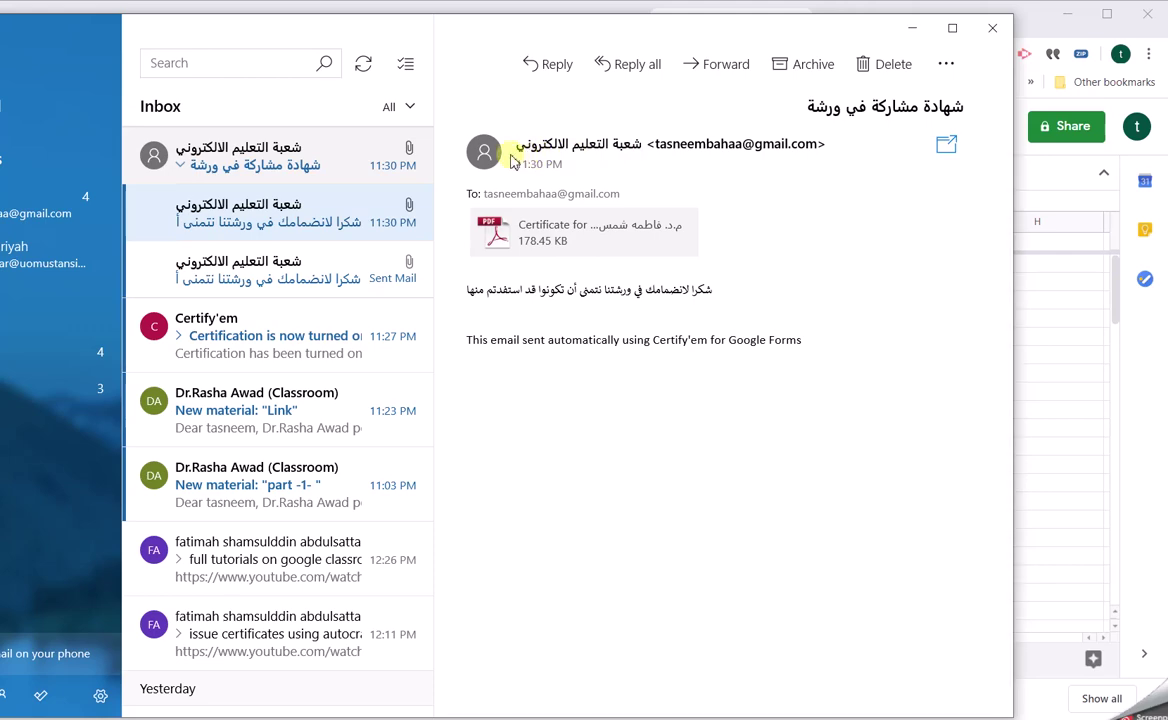
- Open the attached PDF certificate in Adobe Acrobat
left_click(545, 215)
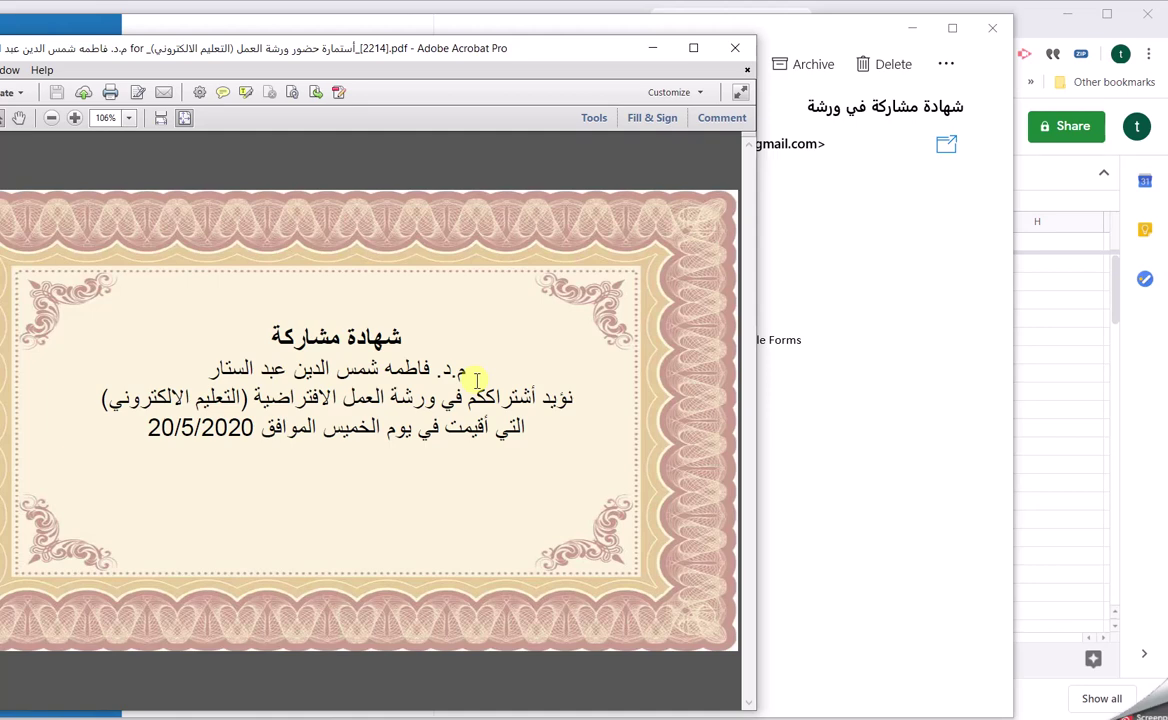
- Close the certificate PDF and minimize Mail to show the responses spreadsheet
left_click(737, 50)
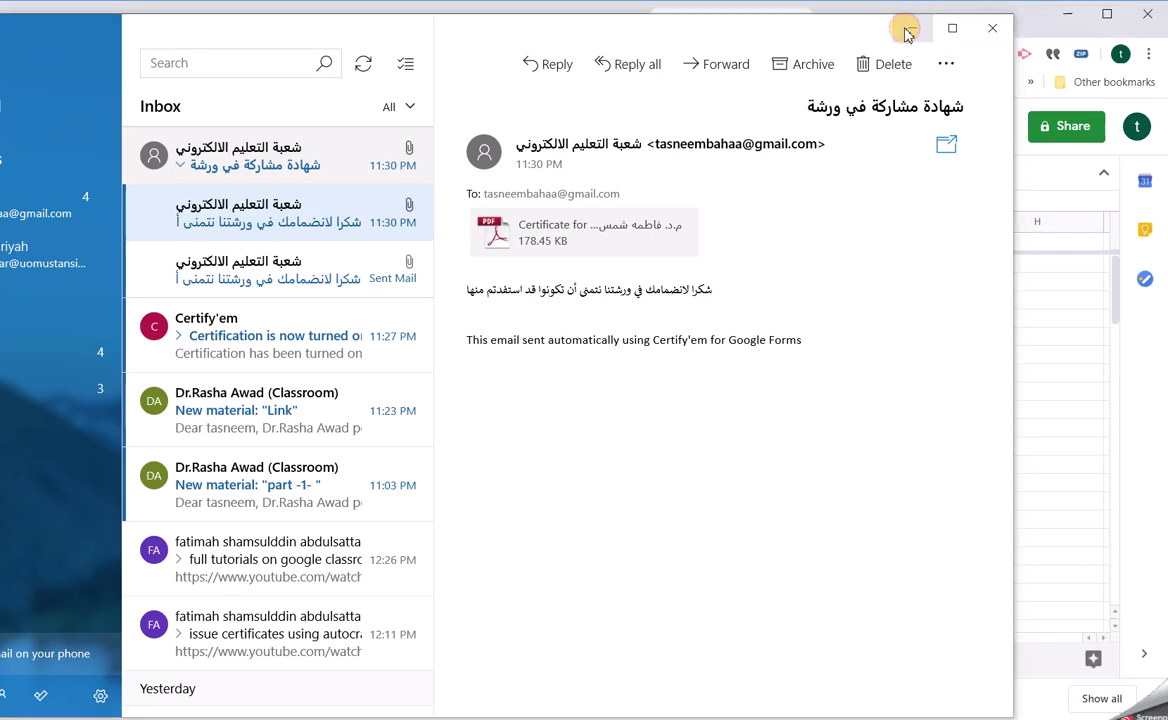
left_click(907, 33)
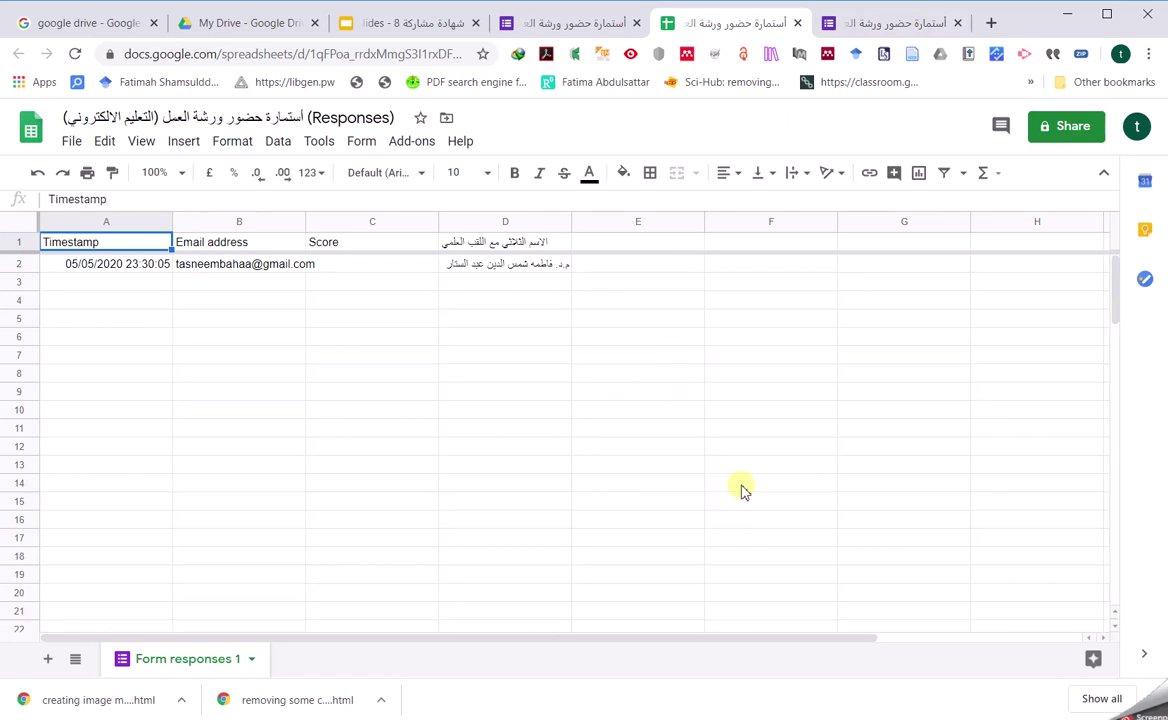